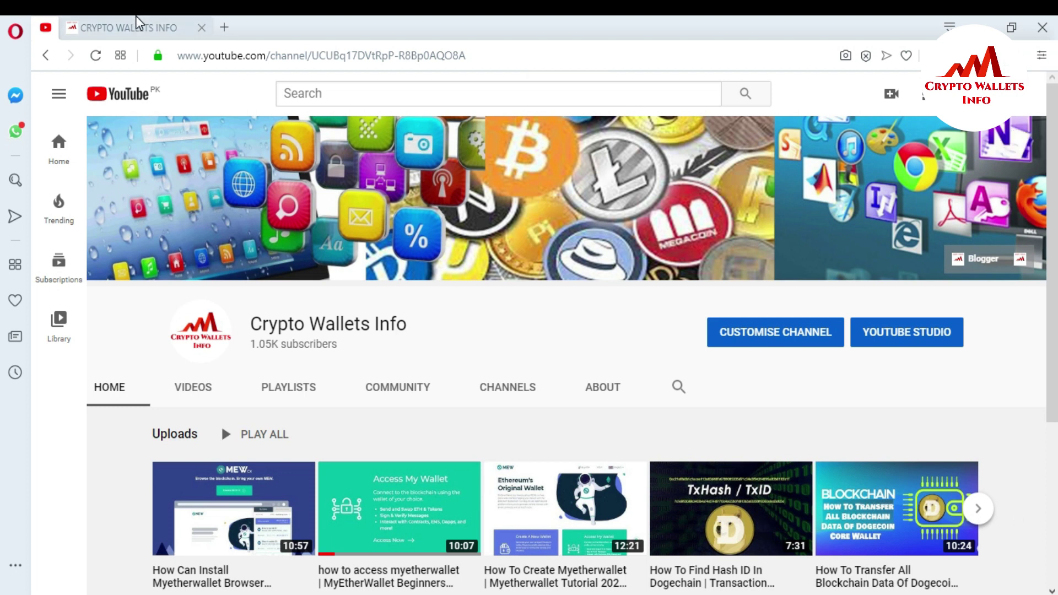
- Switch to the Crypto Wallets Info home page tab and open a new Speed Dial tab
{"action": "left_click", "coordinate": [114, 17]}
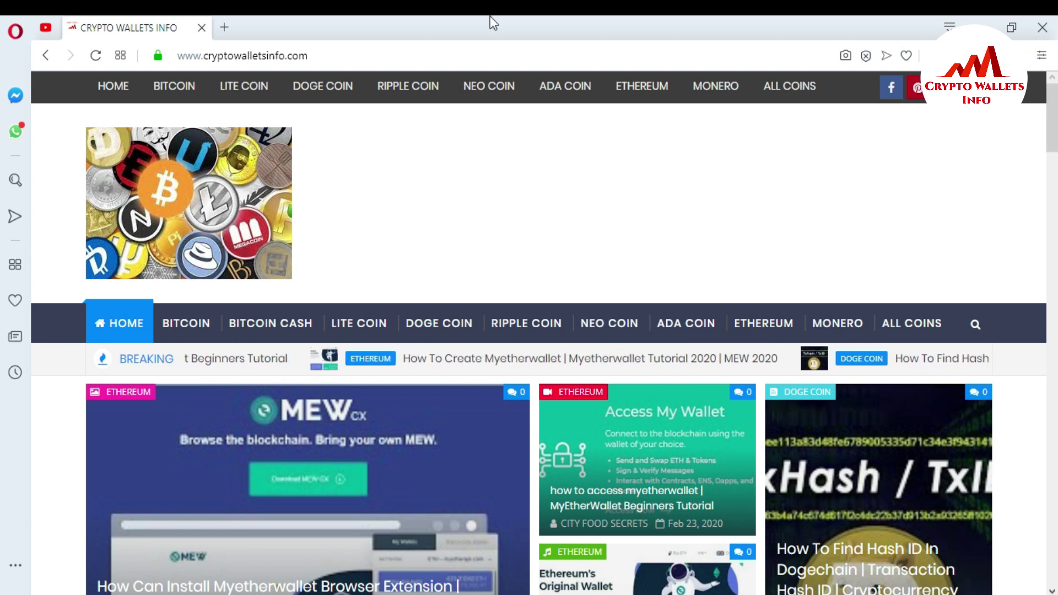
{"action": "left_click", "coordinate": [227, 26]}
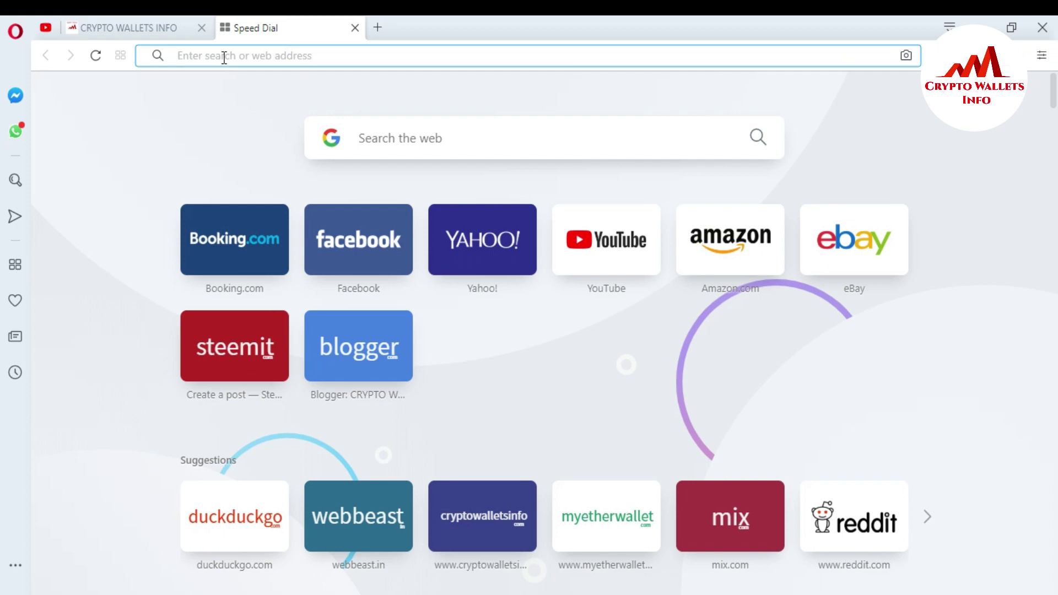
- Go to google.com and search for 'myetherwallet' using the suggestion
{"action": "left_click", "coordinate": [224, 57]}
{"action": "type", "text": "google.com"}
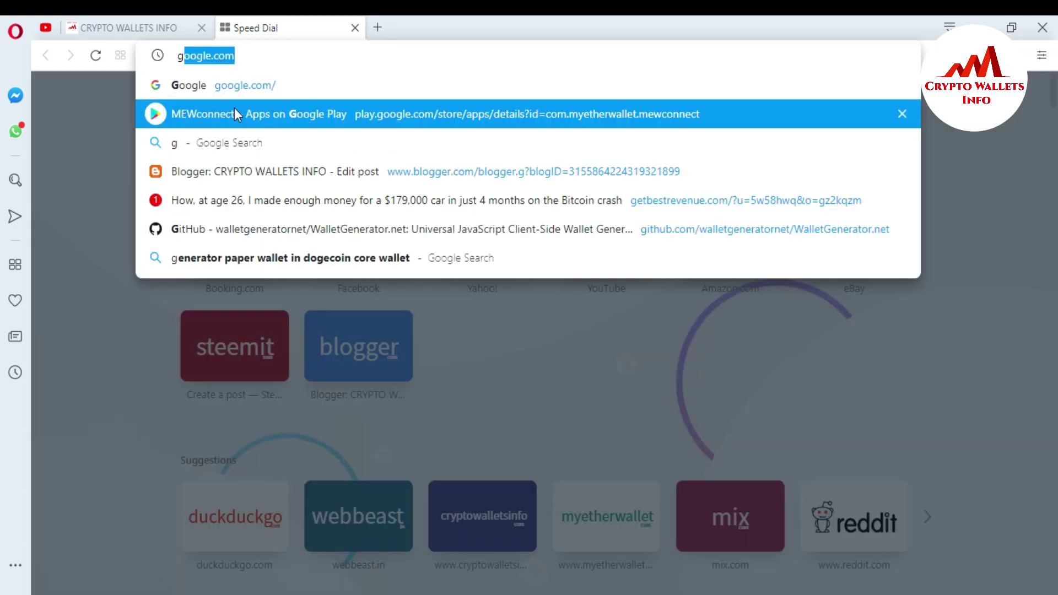
{"action": "left_click", "coordinate": [234, 92]}
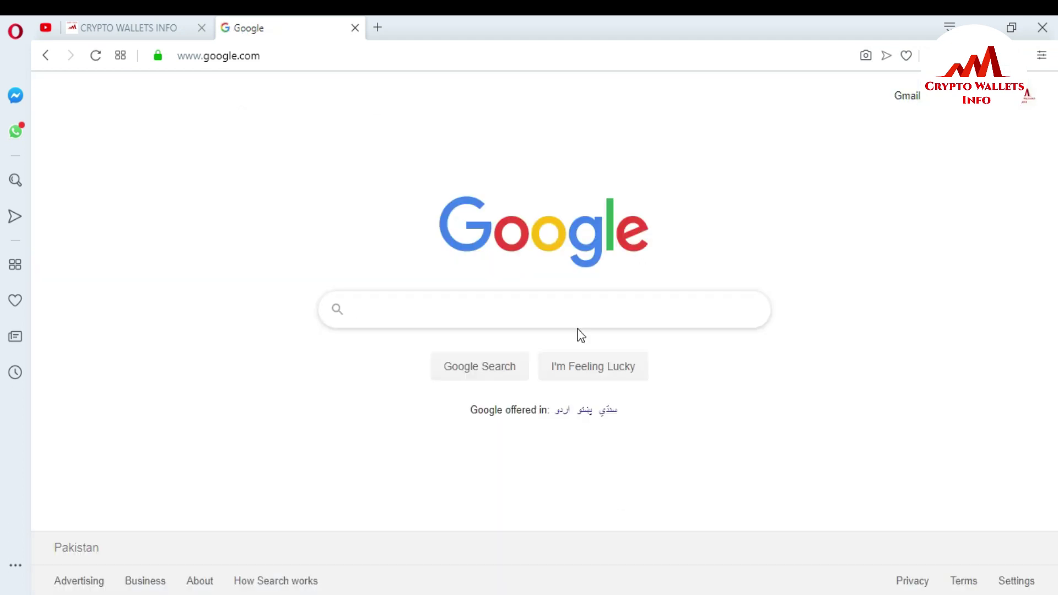
{"action": "type", "text": "my"}
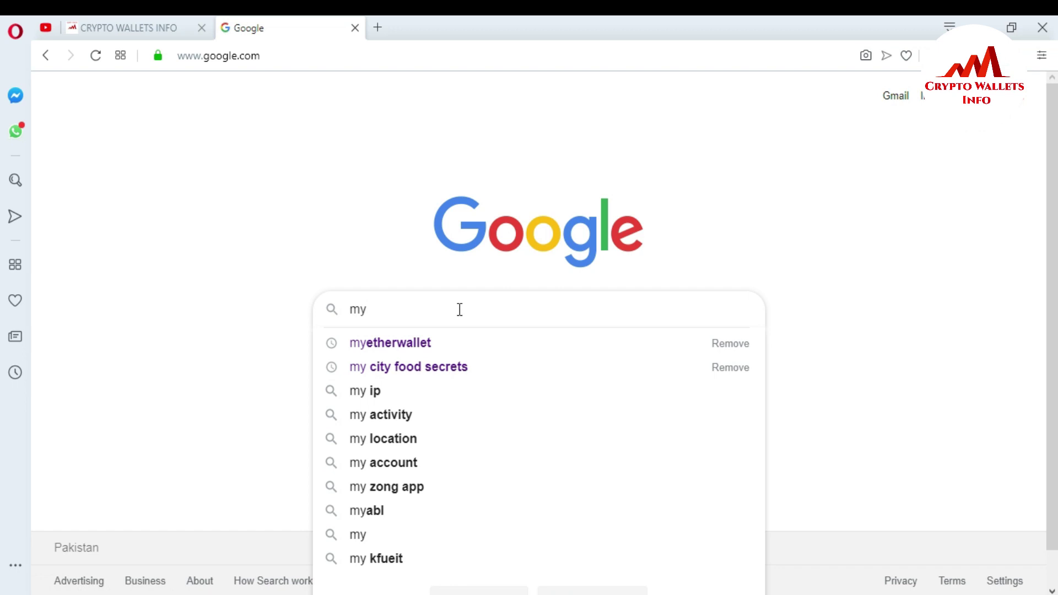
{"action": "key", "text": "Down"}
{"action": "key", "text": "Return"}
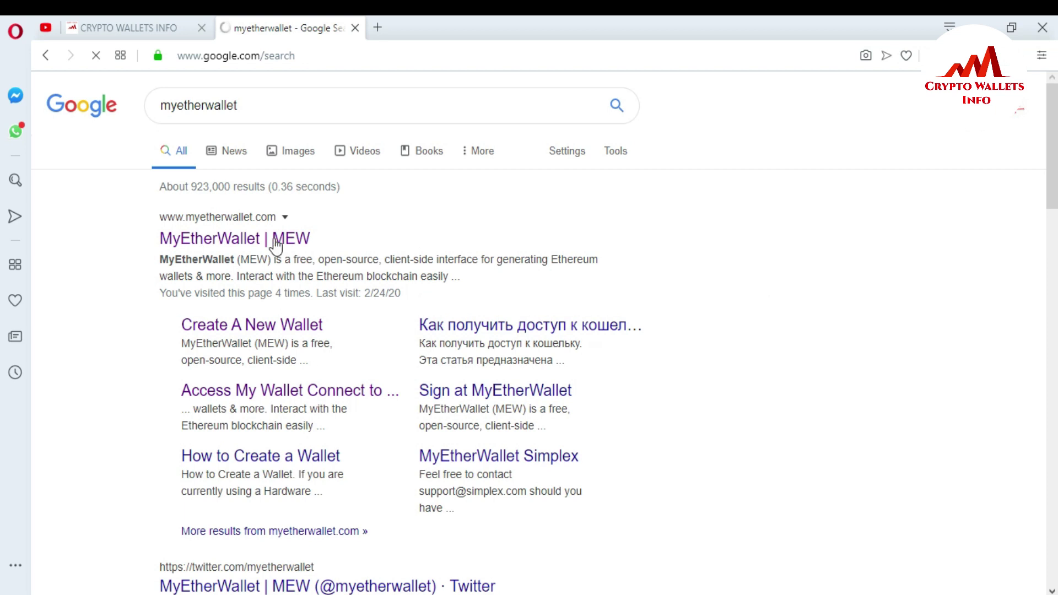
- Open the 'MyEtherWallet | MEW' result and go to its Access My Wallet page
{"action": "left_click", "coordinate": [246, 240]}
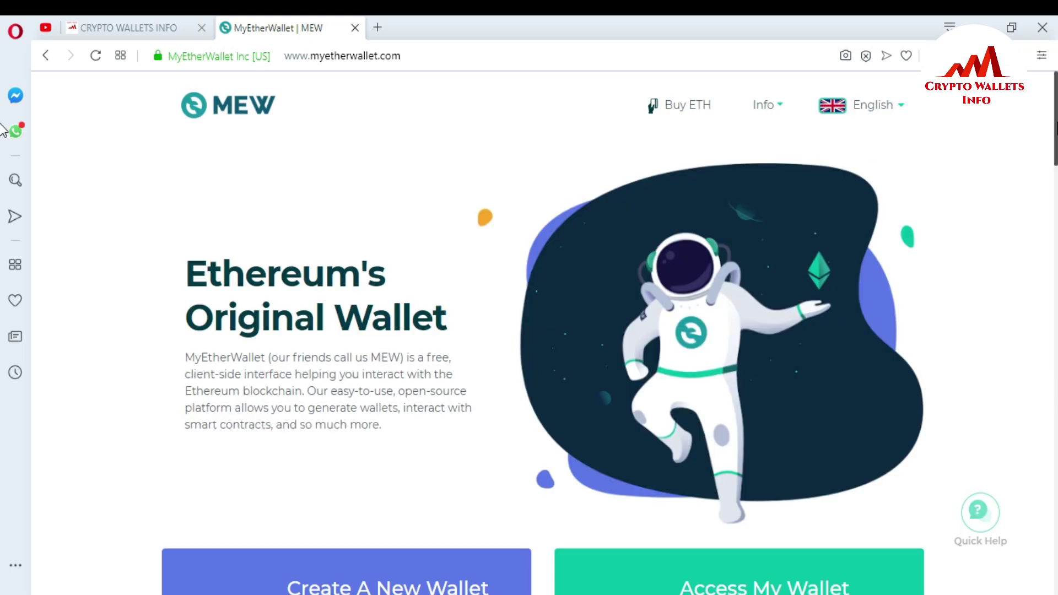
{"action": "scroll", "coordinate": [3, 165], "scroll_direction": "down", "scroll_amount": 1}
{"action": "scroll", "coordinate": [3, 165], "scroll_direction": "down", "scroll_amount": 5}
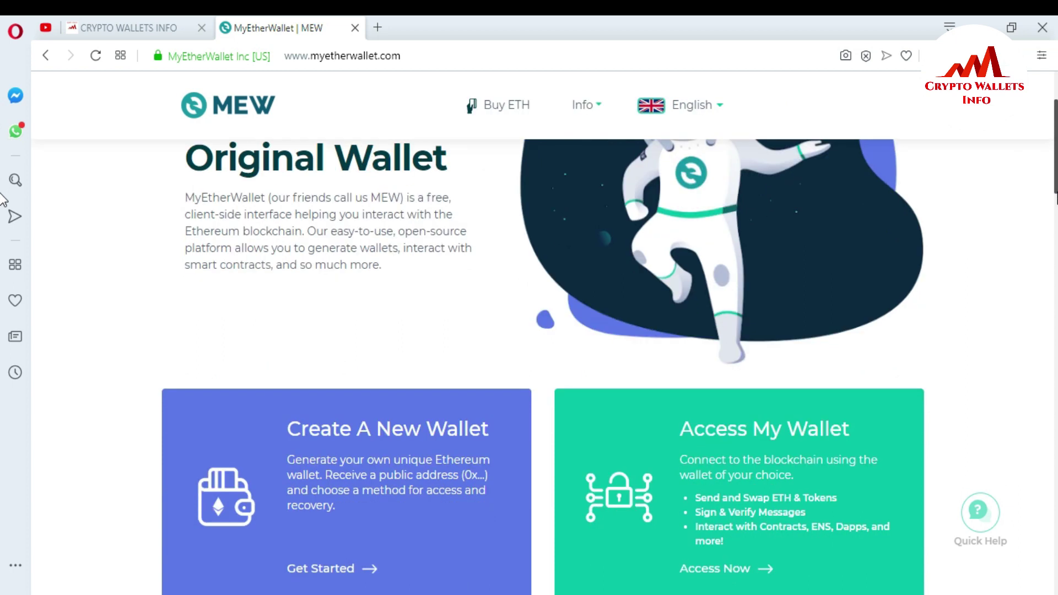
{"action": "scroll", "coordinate": [3, 204], "scroll_direction": "up", "scroll_amount": 1}
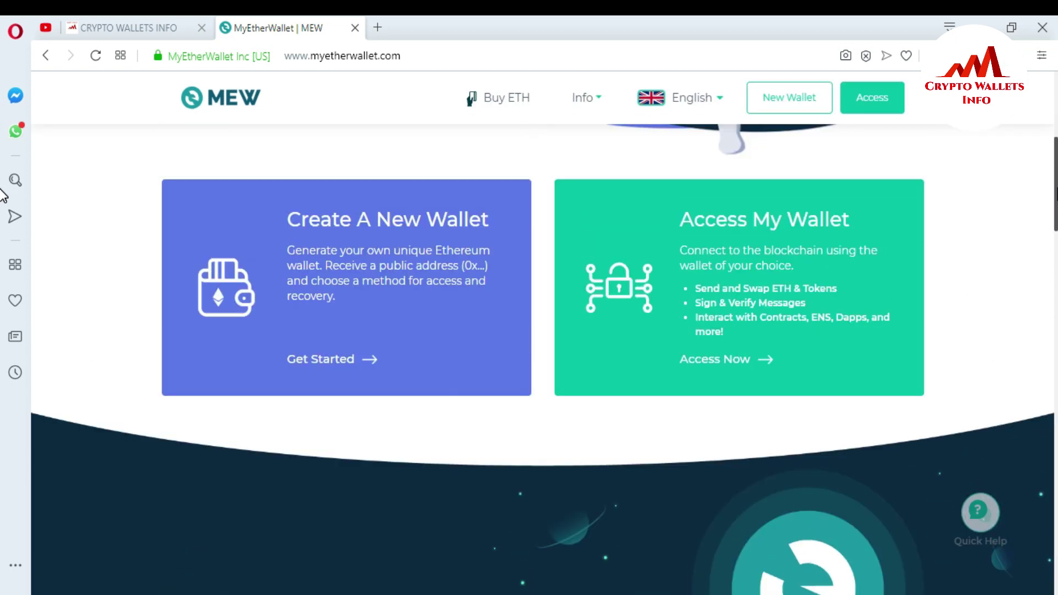
{"action": "left_click", "coordinate": [743, 260]}
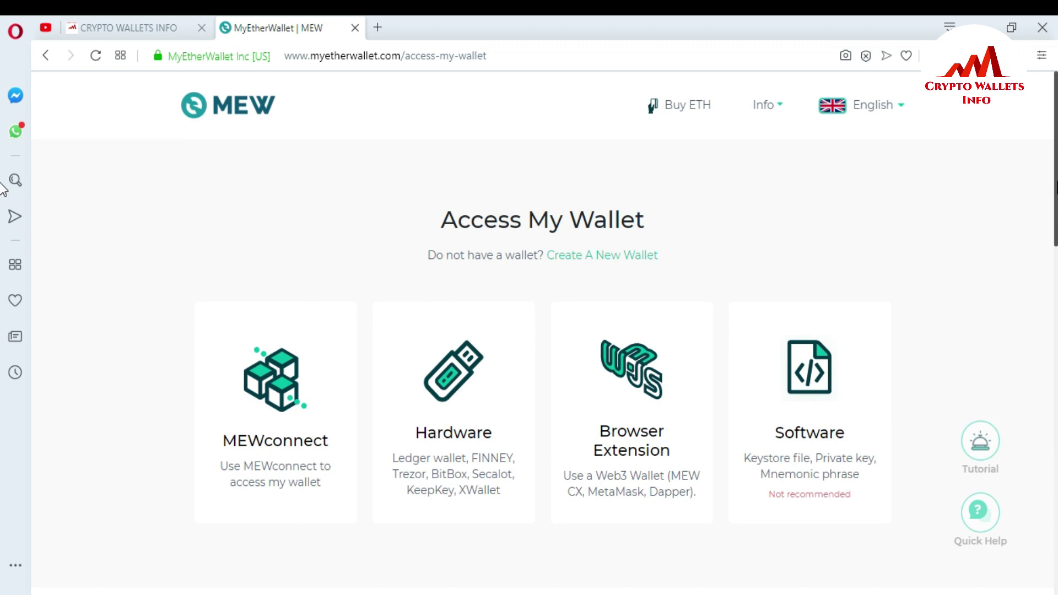
{"action": "key", "text": "Down"}
{"action": "key", "text": "Down"}
{"action": "key", "text": "Down"}
{"action": "key", "text": "Down"}
{"action": "key", "text": "Down"}
{"action": "key", "text": "Up"}
{"action": "key", "text": "Up"}
{"action": "key", "text": "Up"}
{"action": "key", "text": "Up"}
{"action": "key", "text": "Up"}
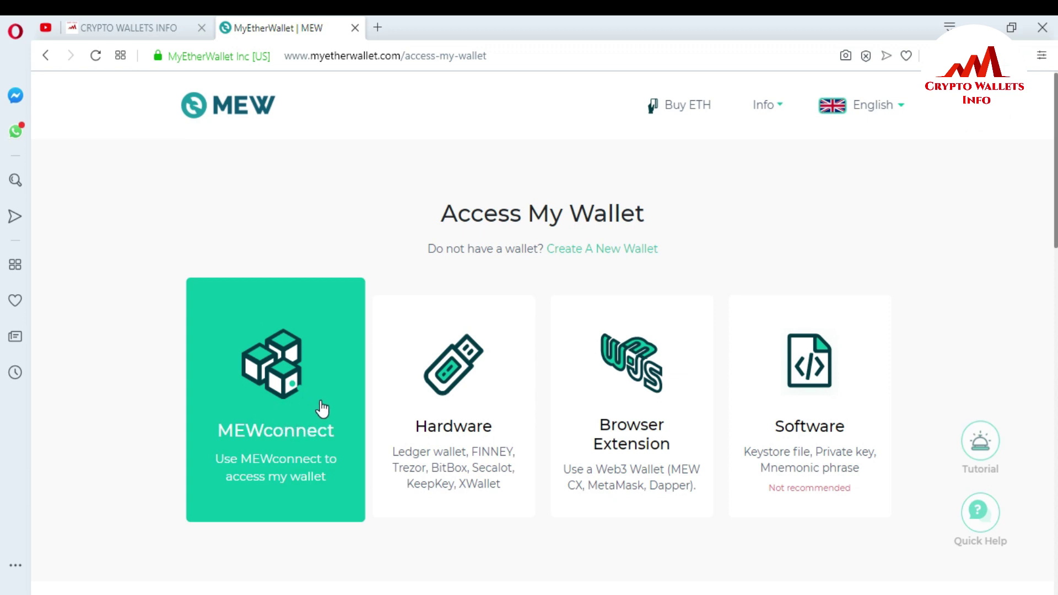
- Pick MEWconnect access and follow the QR dialog's Google Play badge to the app page
{"action": "left_click", "coordinate": [290, 406]}
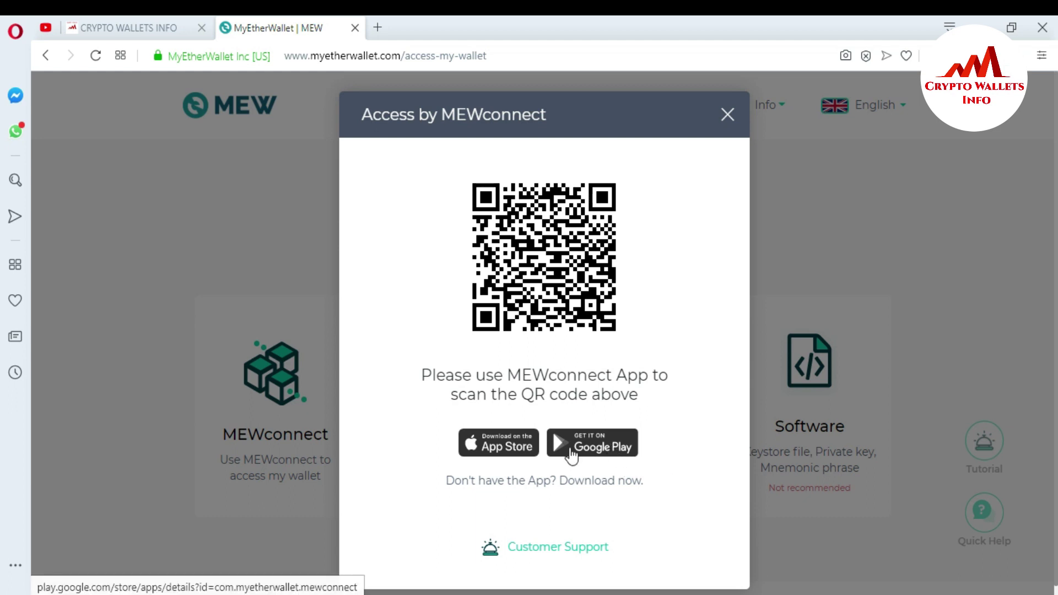
{"action": "left_click", "coordinate": [605, 450]}
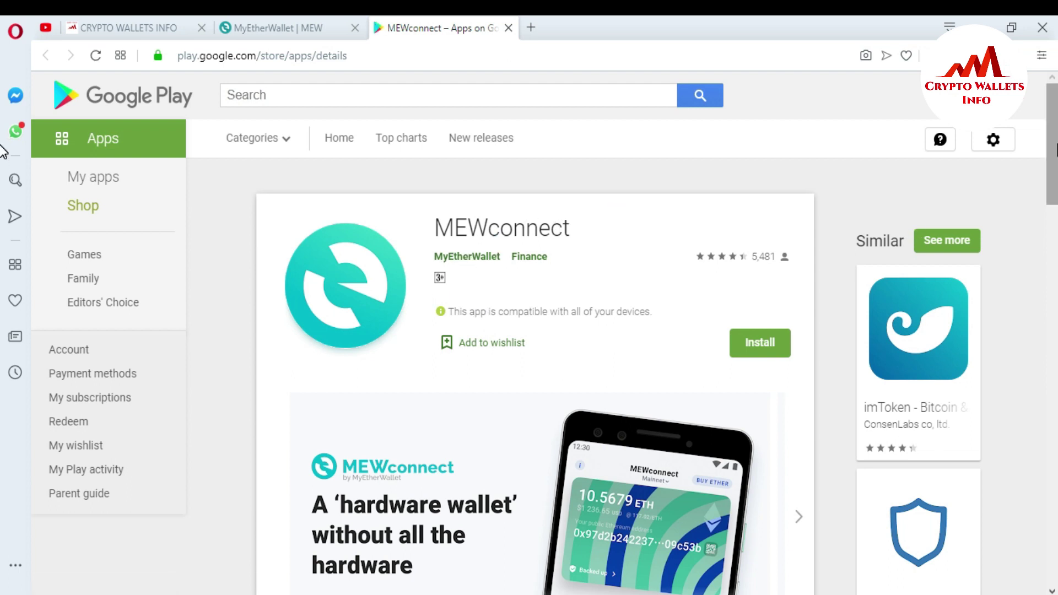
- Scroll through the MEWconnect listing on Google Play
{"action": "scroll", "coordinate": [2, 158], "scroll_direction": "down", "scroll_amount": 1}
{"action": "scroll", "coordinate": [3, 163], "scroll_direction": "down", "scroll_amount": 2}
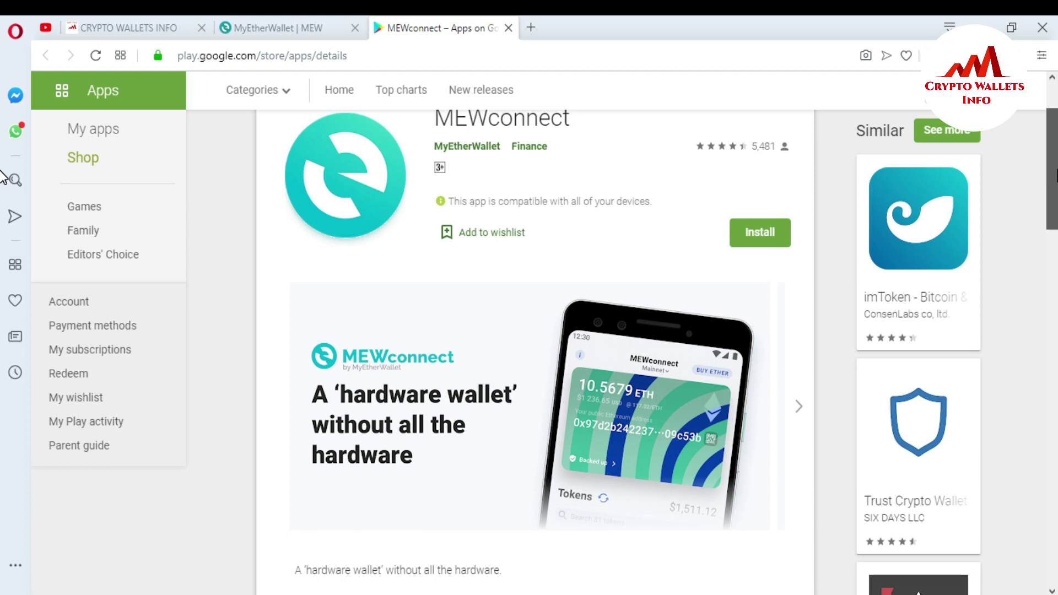
{"action": "scroll", "coordinate": [3, 177], "scroll_direction": "up", "scroll_amount": 2}
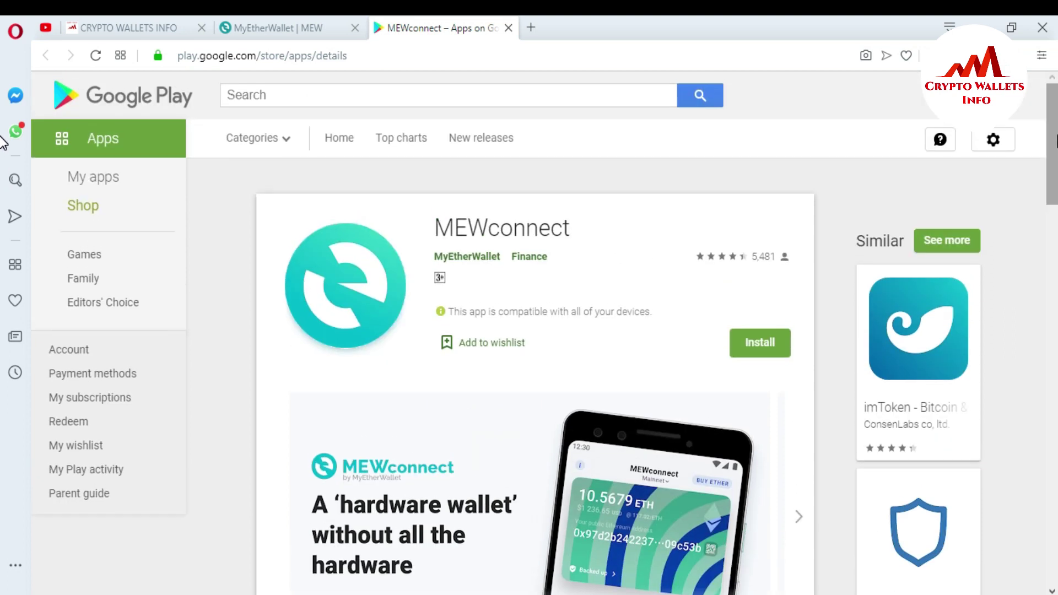
{"action": "scroll", "coordinate": [2, 143], "scroll_direction": "down", "scroll_amount": 4}
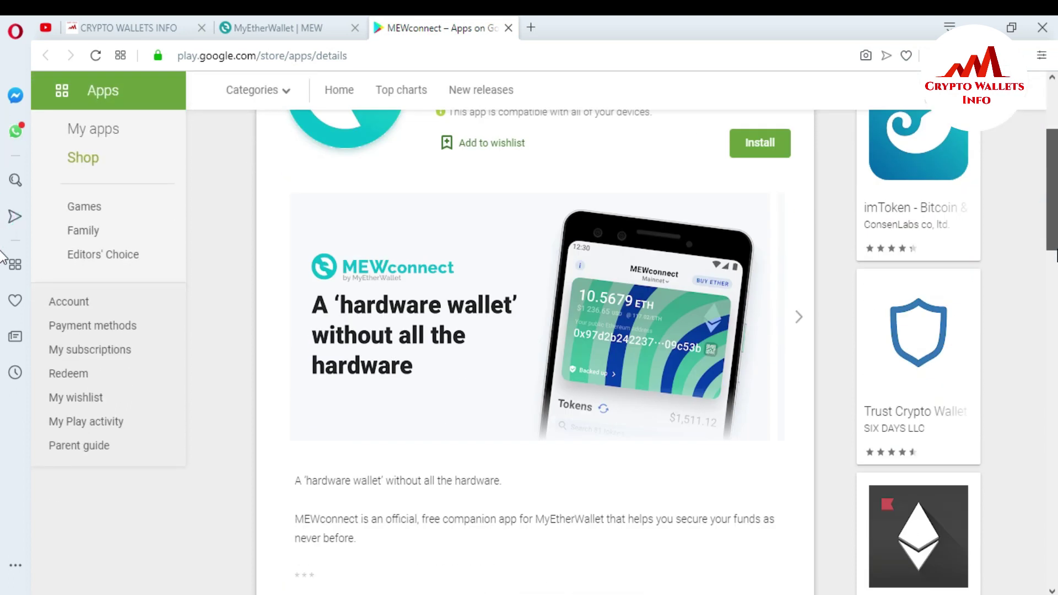
{"action": "scroll", "coordinate": [2, 257], "scroll_direction": "down", "scroll_amount": 5}
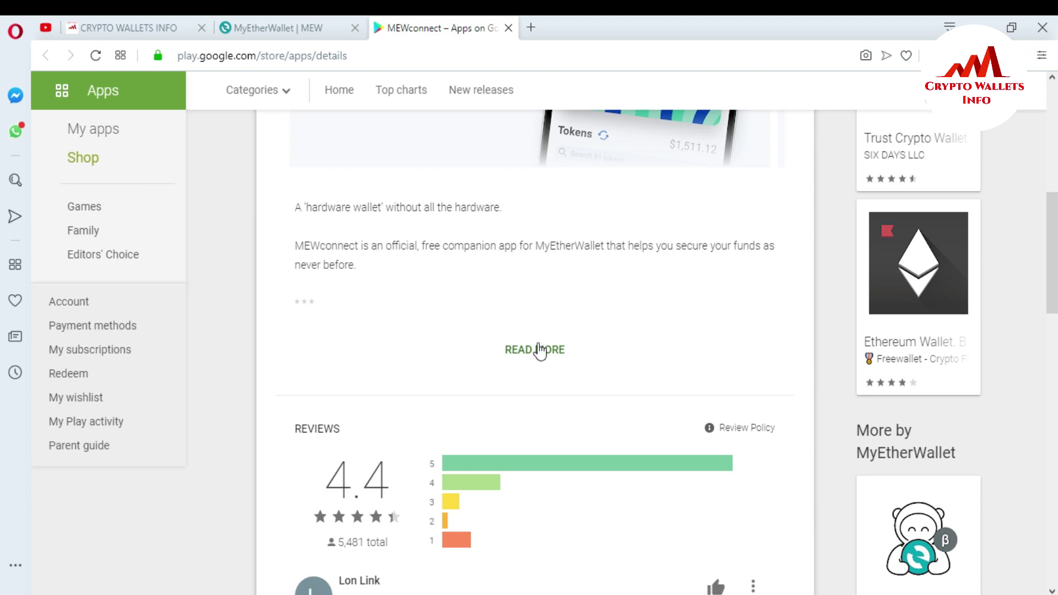
- Expand the MEWconnect description, read it and the reviews, then return to the top
{"action": "left_click", "coordinate": [524, 353]}
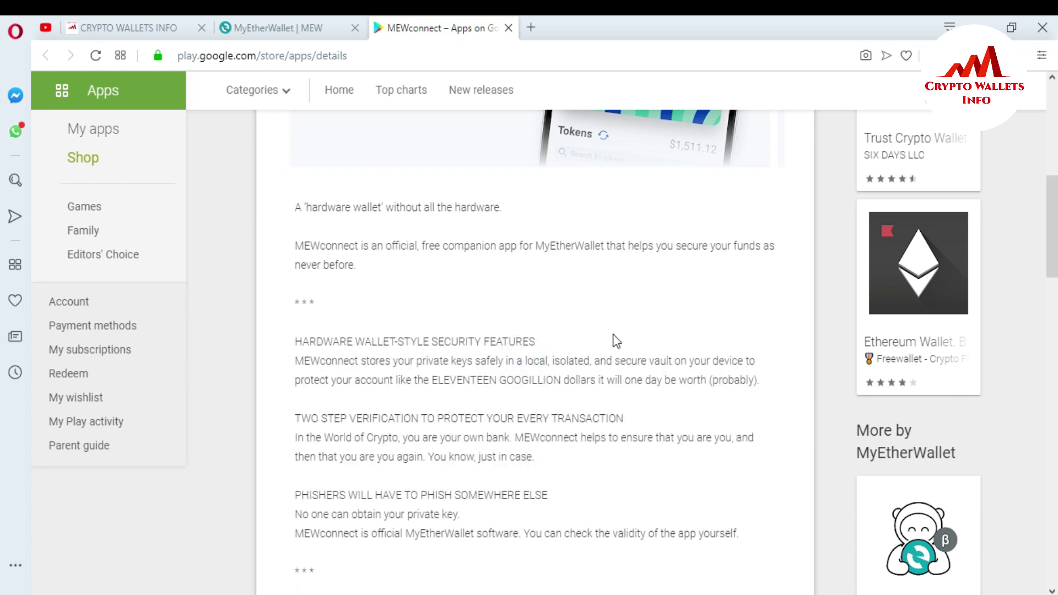
{"action": "scroll", "coordinate": [2, 225], "scroll_direction": "down", "scroll_amount": 2}
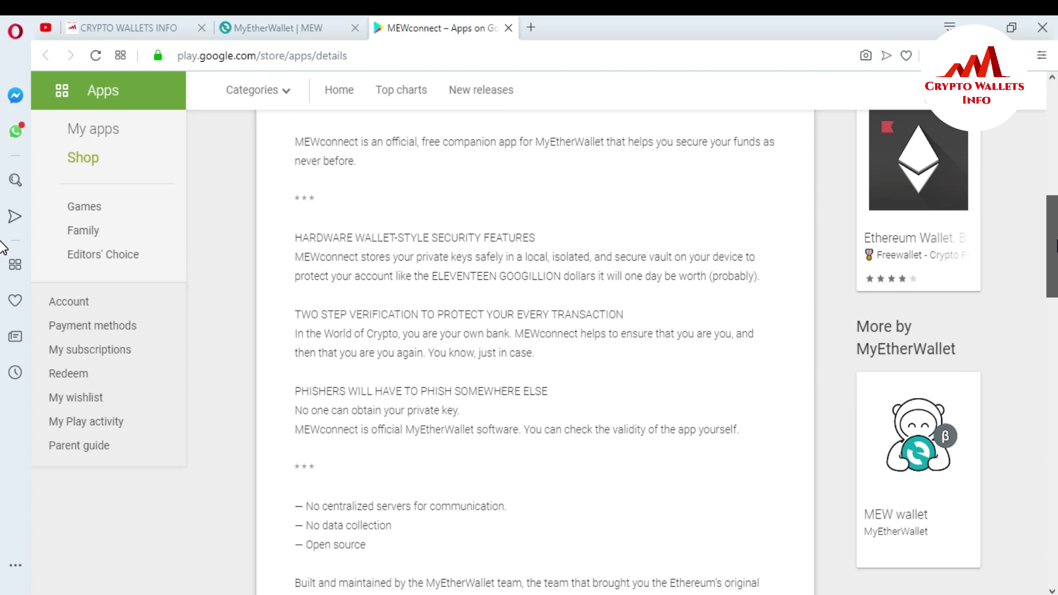
{"action": "scroll", "coordinate": [1, 248], "scroll_direction": "down", "scroll_amount": 1}
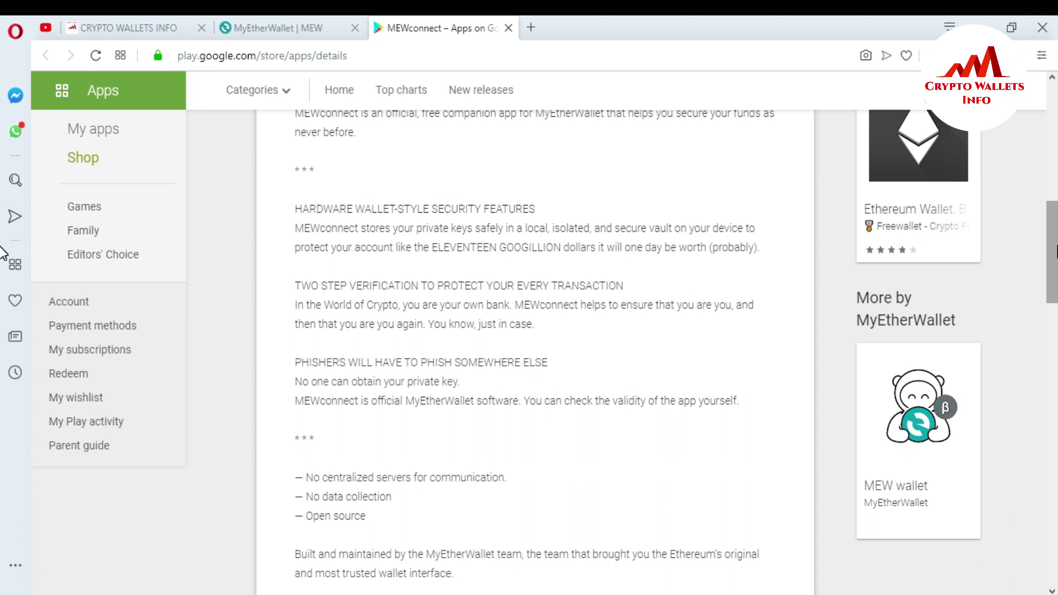
{"action": "scroll", "coordinate": [3, 265], "scroll_direction": "down", "scroll_amount": 5}
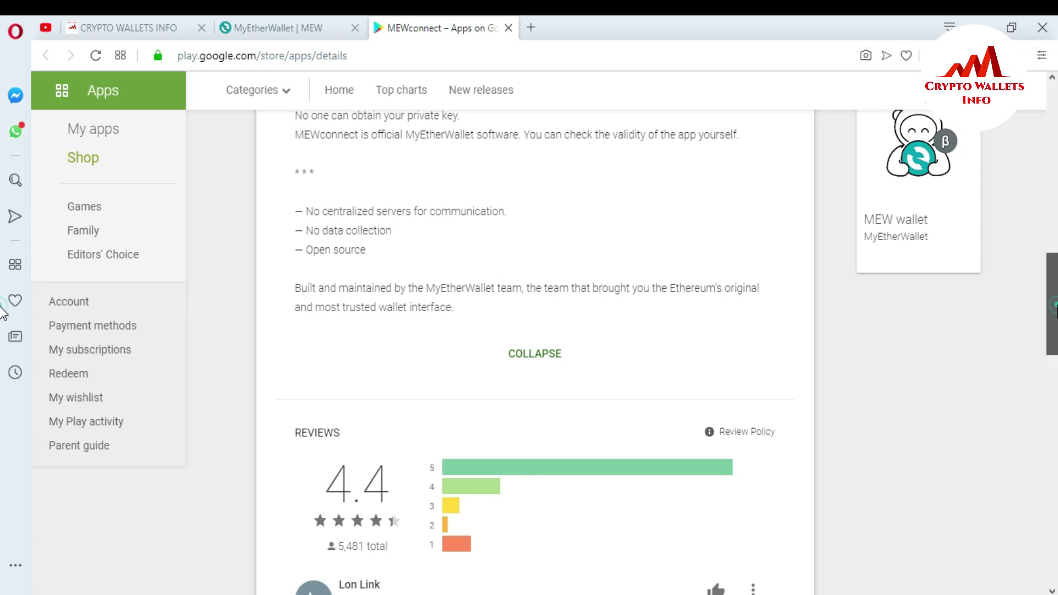
{"action": "scroll", "coordinate": [3, 314], "scroll_direction": "down", "scroll_amount": 3}
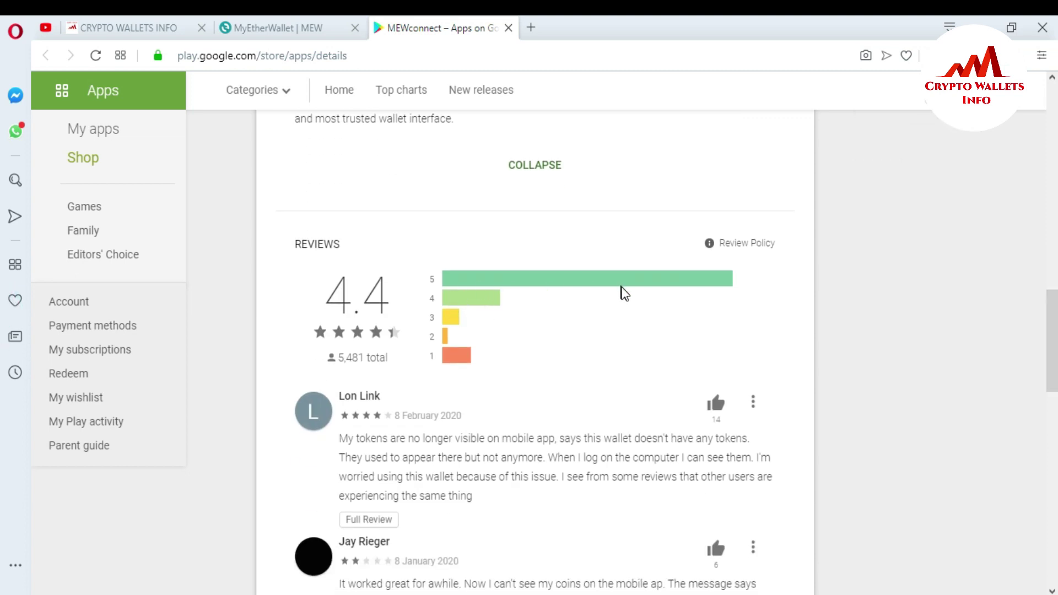
{"action": "scroll", "coordinate": [757, 305], "scroll_direction": "down", "scroll_amount": 2}
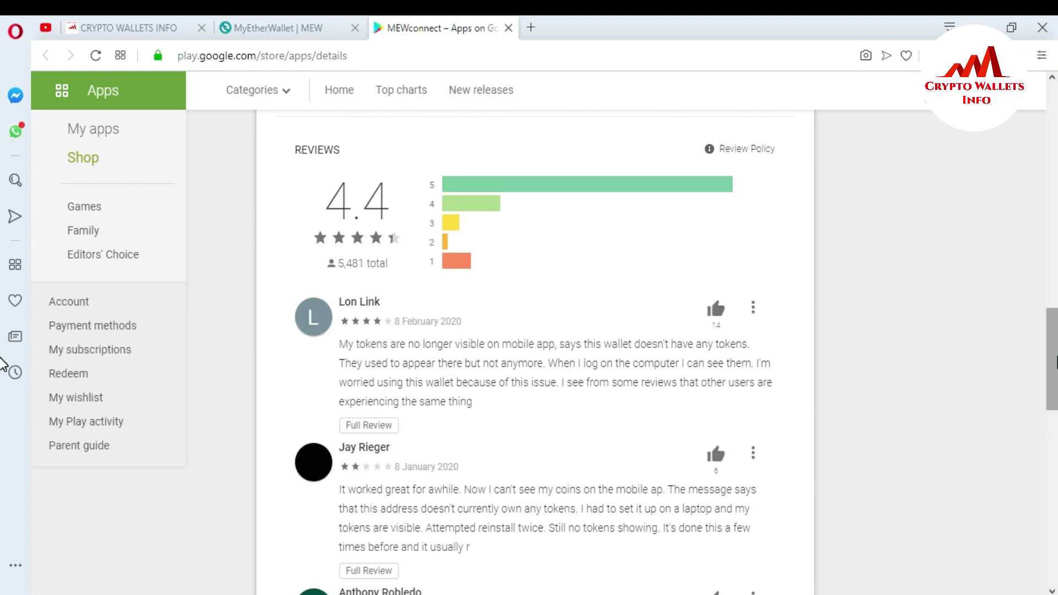
{"action": "scroll", "coordinate": [1052, 309], "scroll_direction": "up", "scroll_amount": 5}
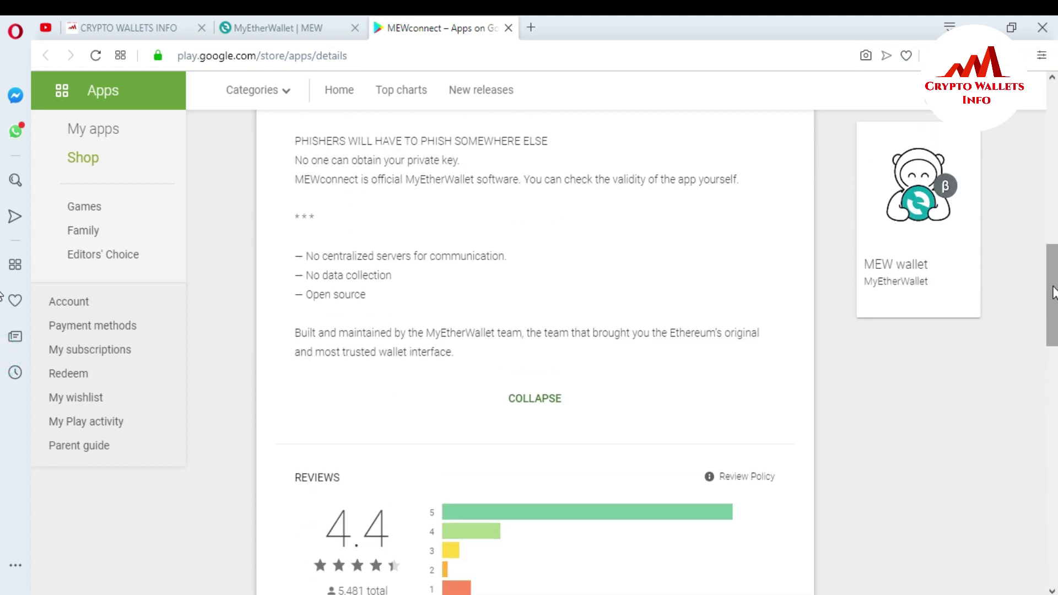
{"action": "scroll", "coordinate": [3, 215], "scroll_direction": "up", "scroll_amount": 6}
{"action": "scroll", "coordinate": [3, 215], "scroll_direction": "up", "scroll_amount": 8}
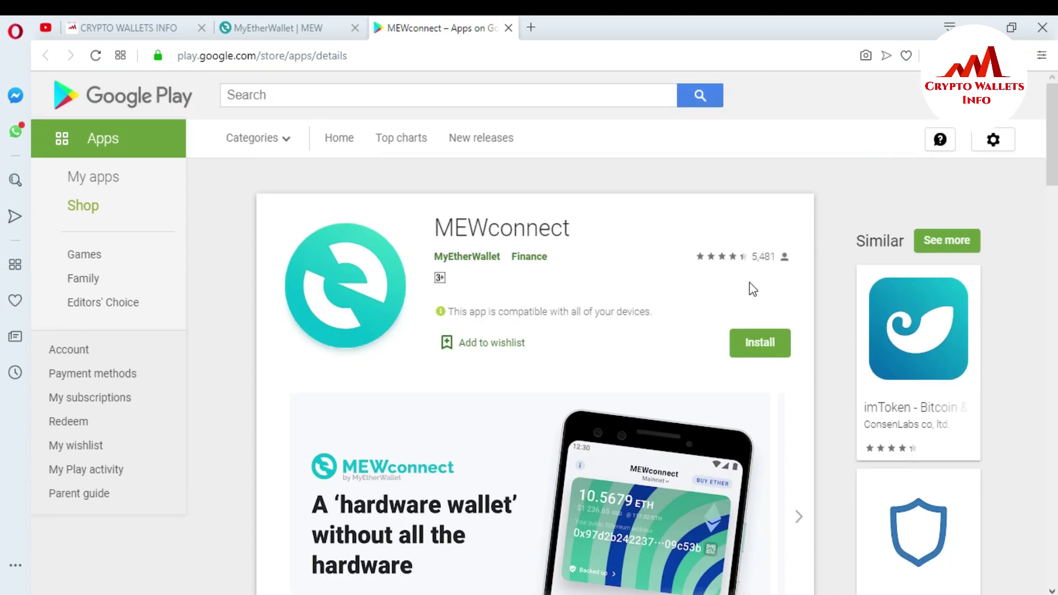
- Start installing MEWconnect, then open the Android 6.0 app permissions help article
{"action": "left_click", "coordinate": [766, 345]}
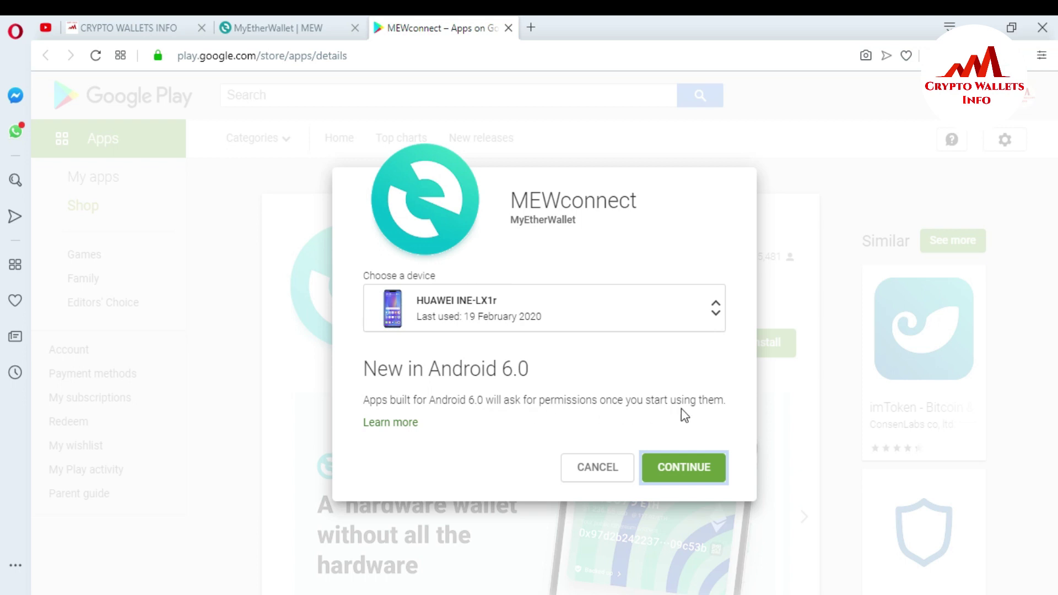
{"action": "left_click", "coordinate": [395, 423]}
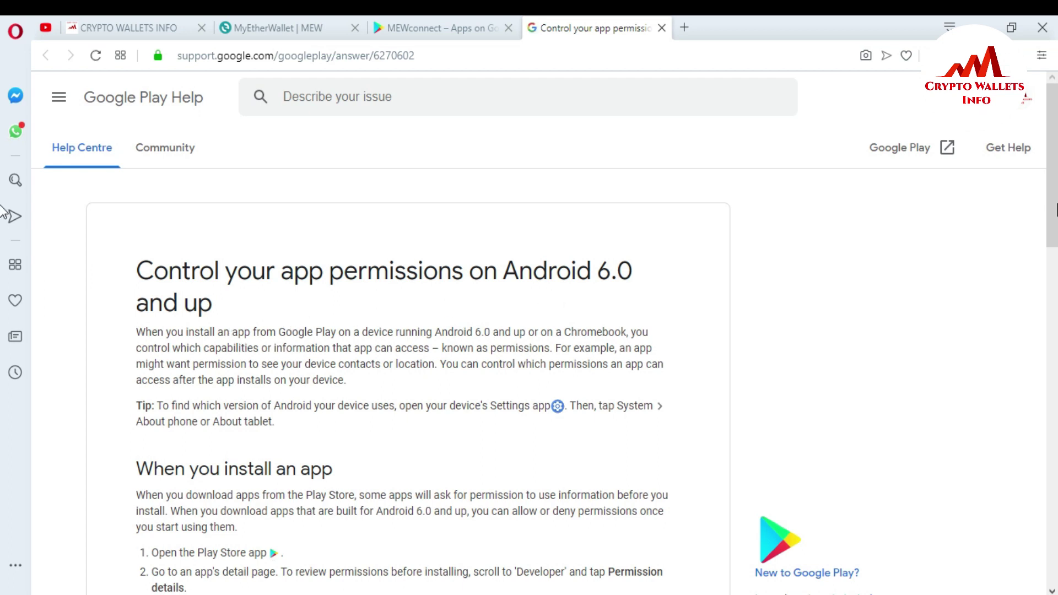
- Scroll the Android 6.0 permissions article, then go back to the MEWconnect install dialog
{"action": "left_click_drag", "start_coordinate": [1053, 211], "coordinate": [1052, 241]}
{"action": "scroll", "coordinate": [1053, 240], "scroll_direction": "down", "scroll_amount": 2}
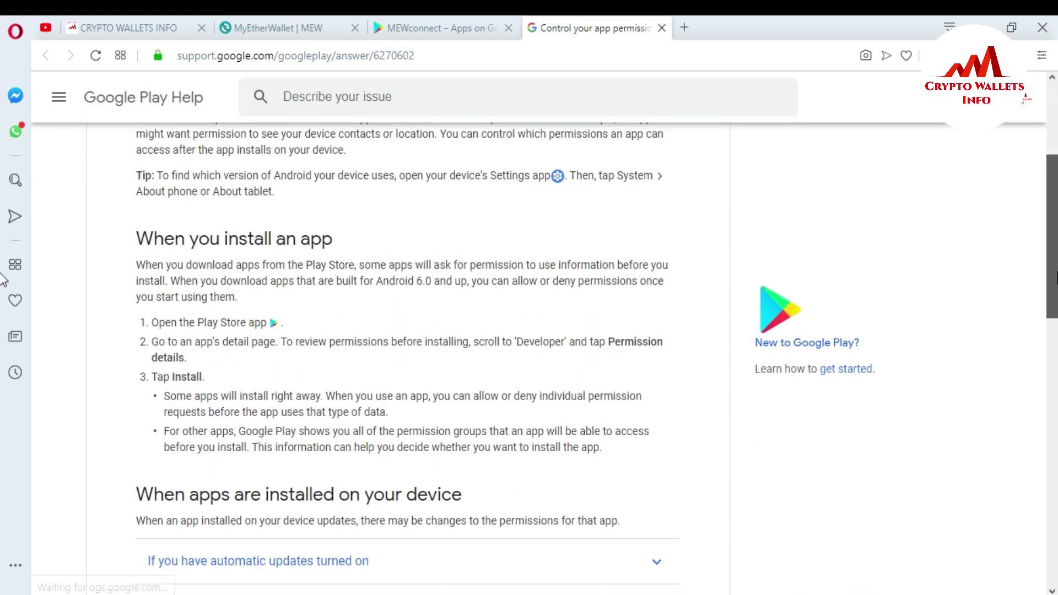
{"action": "left_click", "coordinate": [460, 15]}
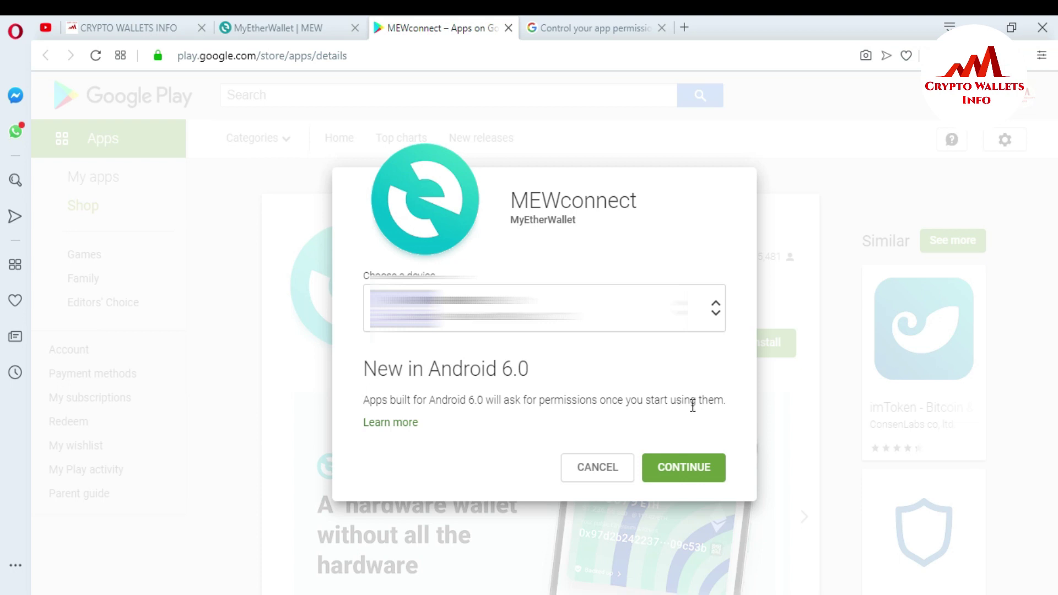
- Confirm installing MEWconnect to the selected HUAWEI INE-LX1r phone
{"action": "left_click", "coordinate": [685, 473]}
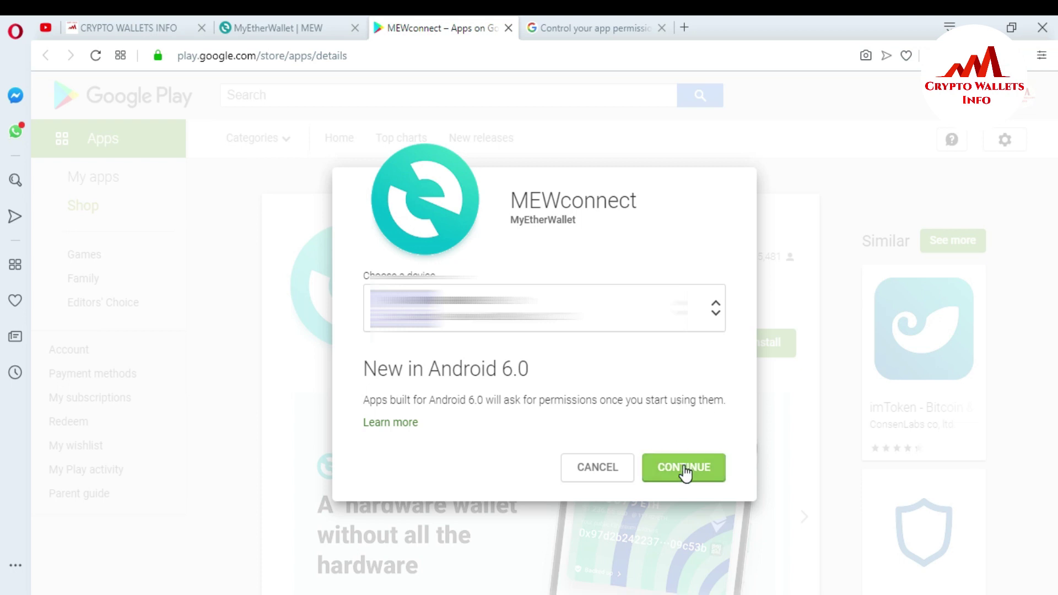
- Confirm the install, continue account re-verification, and approve sign-in via the phone notification
{"action": "left_click", "coordinate": [685, 473]}
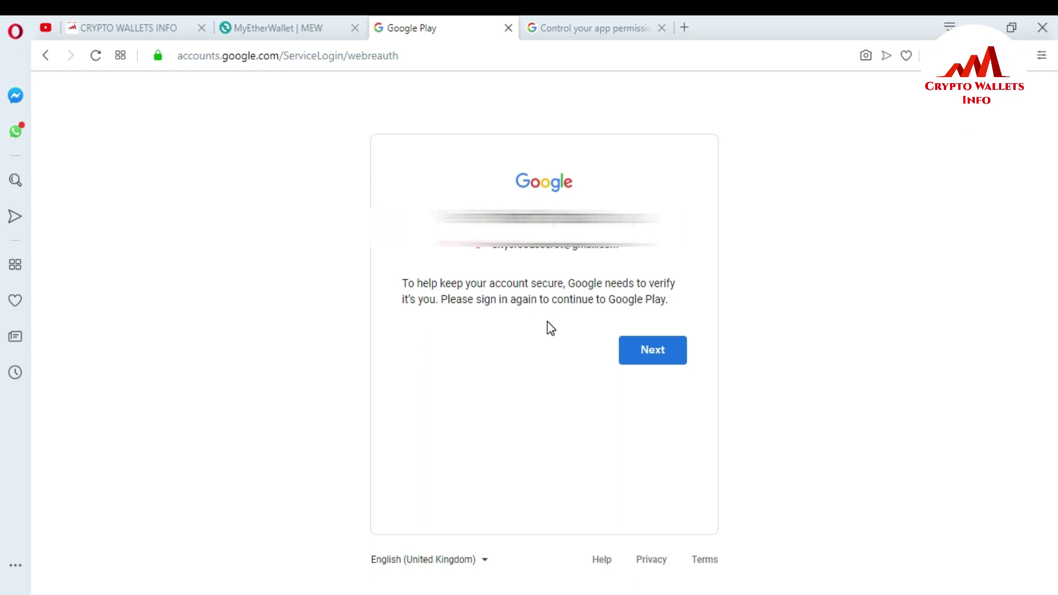
{"action": "left_click", "coordinate": [656, 351]}
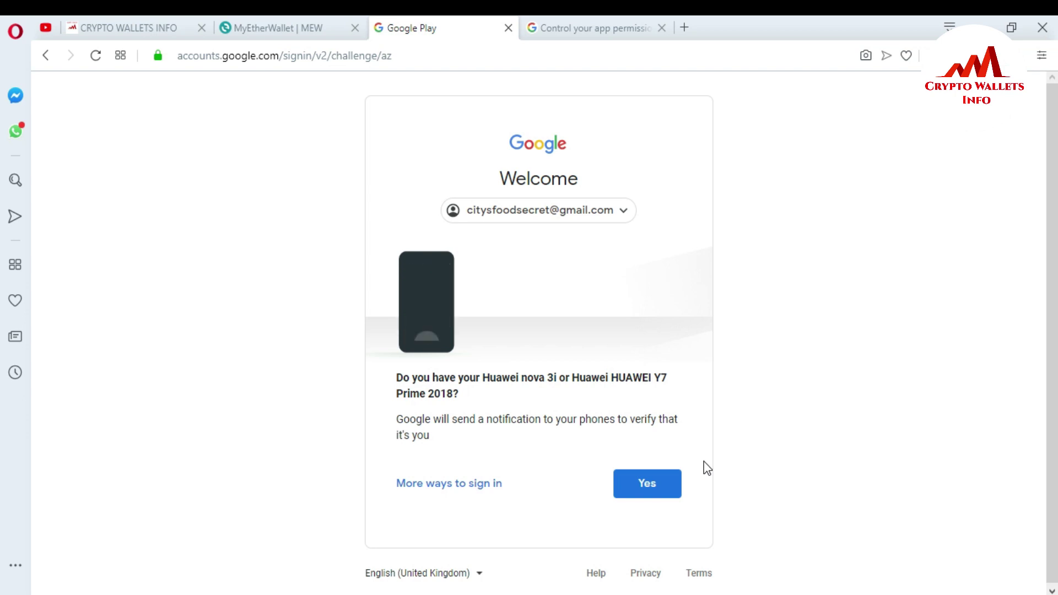
{"action": "left_click", "coordinate": [660, 492]}
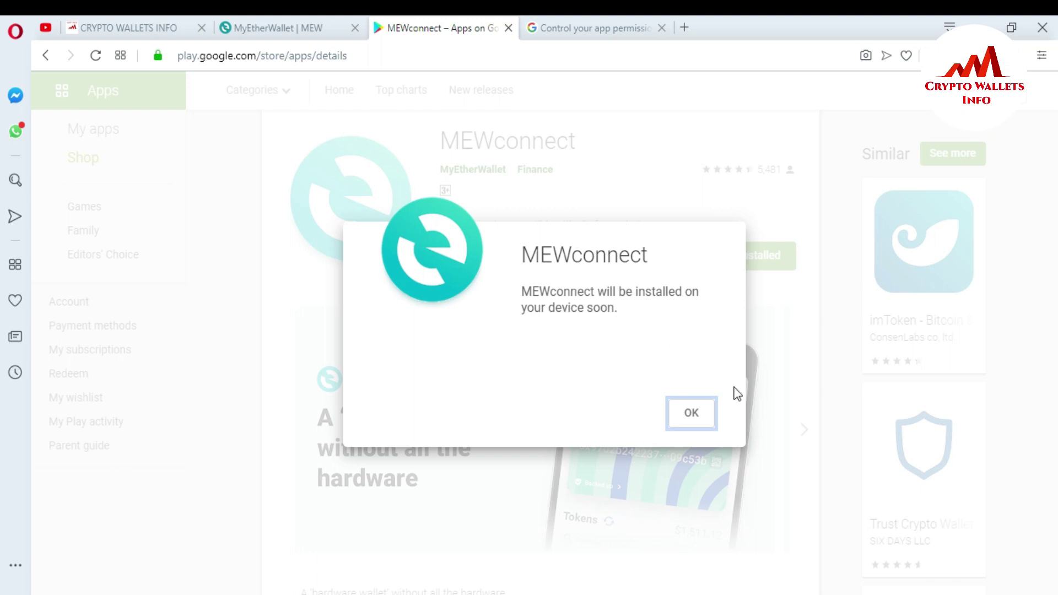
- Acknowledge the MEWconnect install notice, then close MyEtherWallet's Access by MEWconnect QR dialog
{"action": "left_click", "coordinate": [692, 414]}
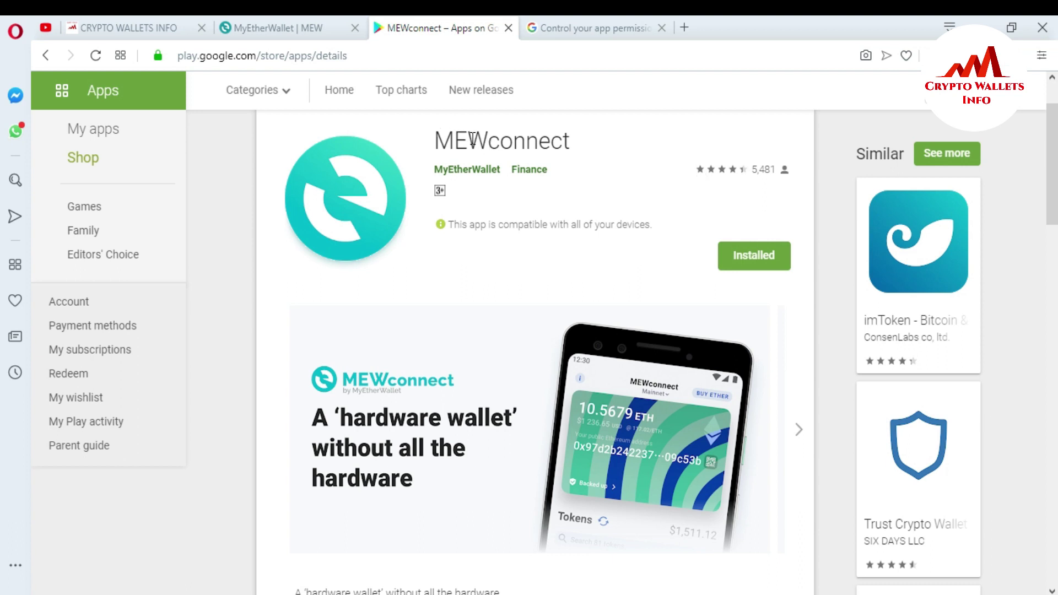
{"action": "left_click", "coordinate": [267, 22]}
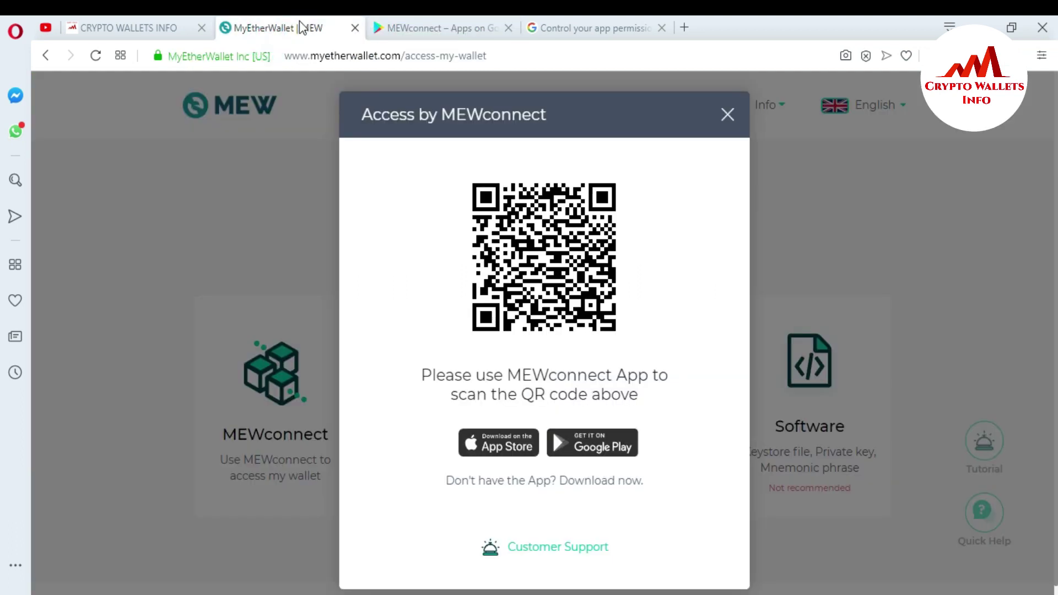
{"action": "left_click", "coordinate": [728, 114]}
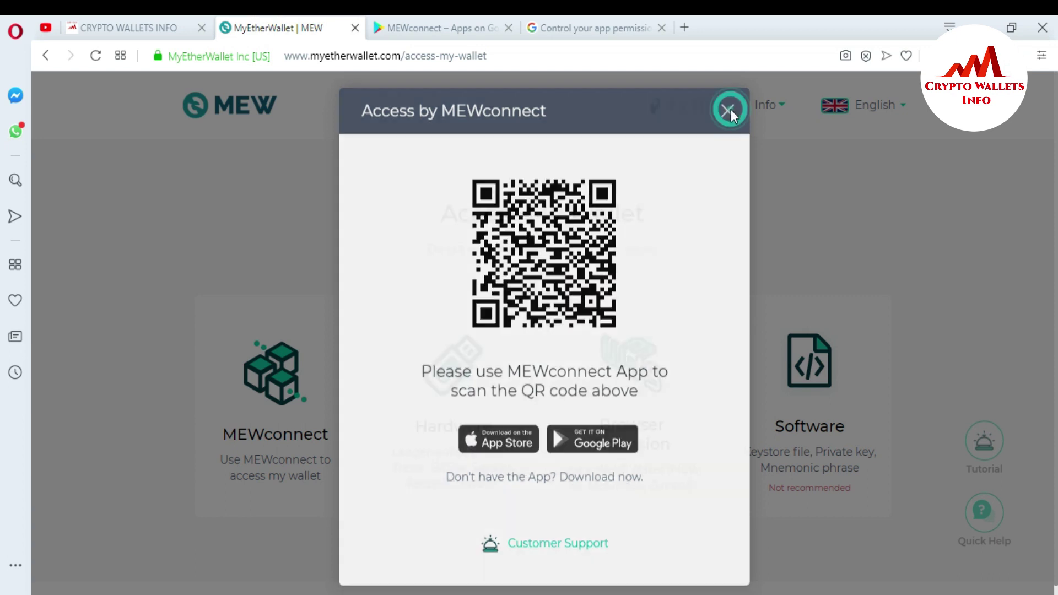
- Open the Crypto Wallets Info YouTube channel and list all its uploaded videos
{"action": "left_click", "coordinate": [88, 33]}
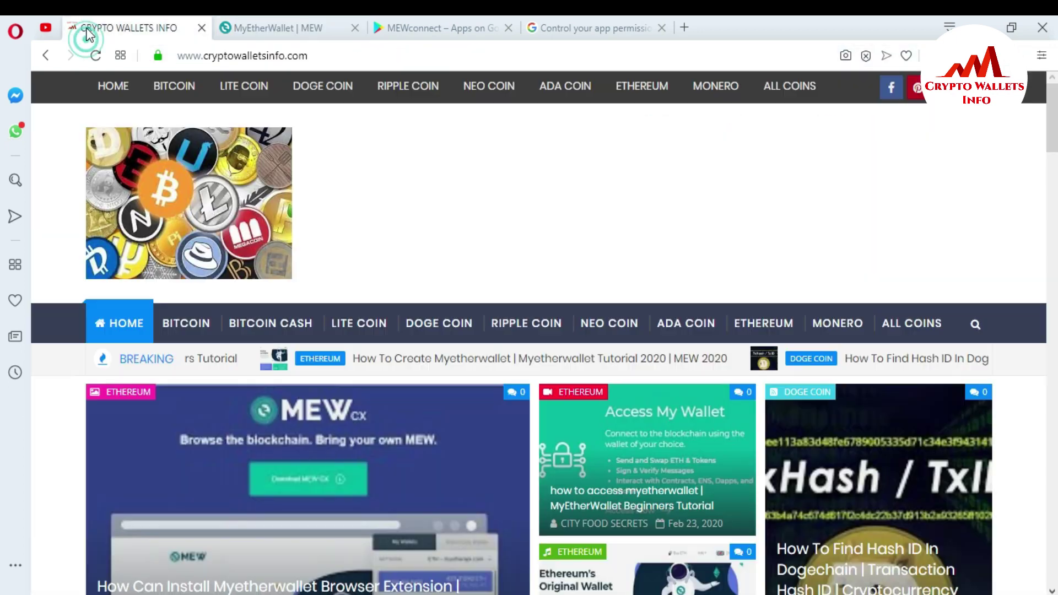
{"action": "left_click", "coordinate": [45, 28]}
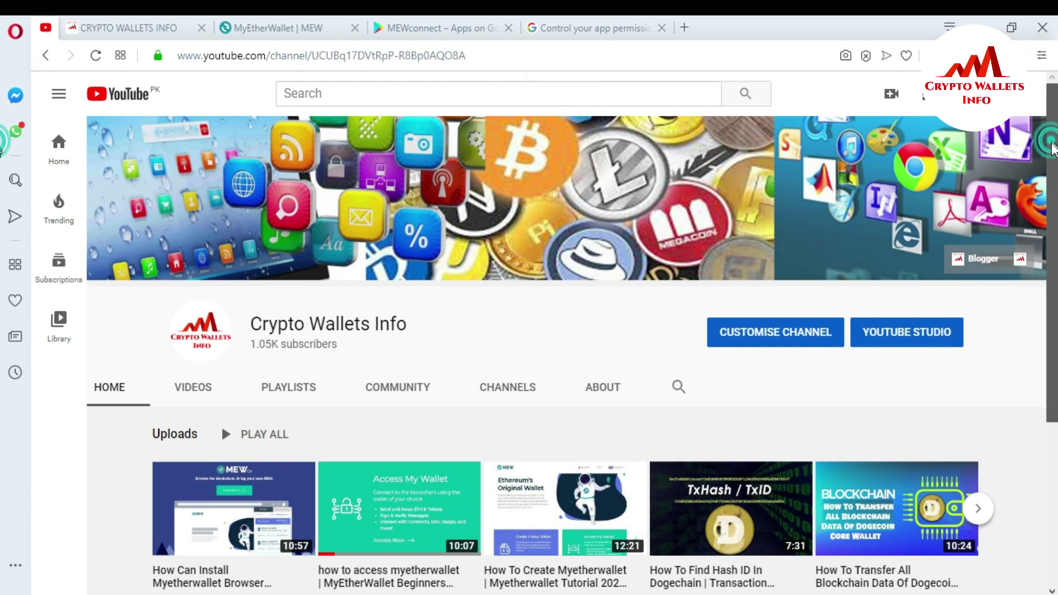
{"action": "left_click_drag", "start_coordinate": [1053, 146], "coordinate": [1055, 248]}
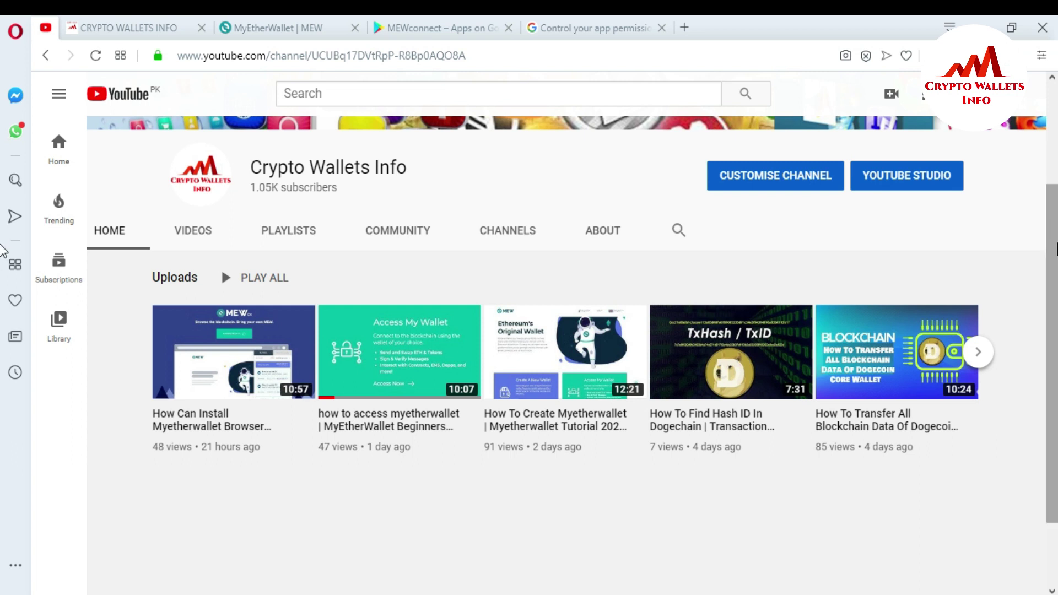
{"action": "left_click", "coordinate": [197, 233]}
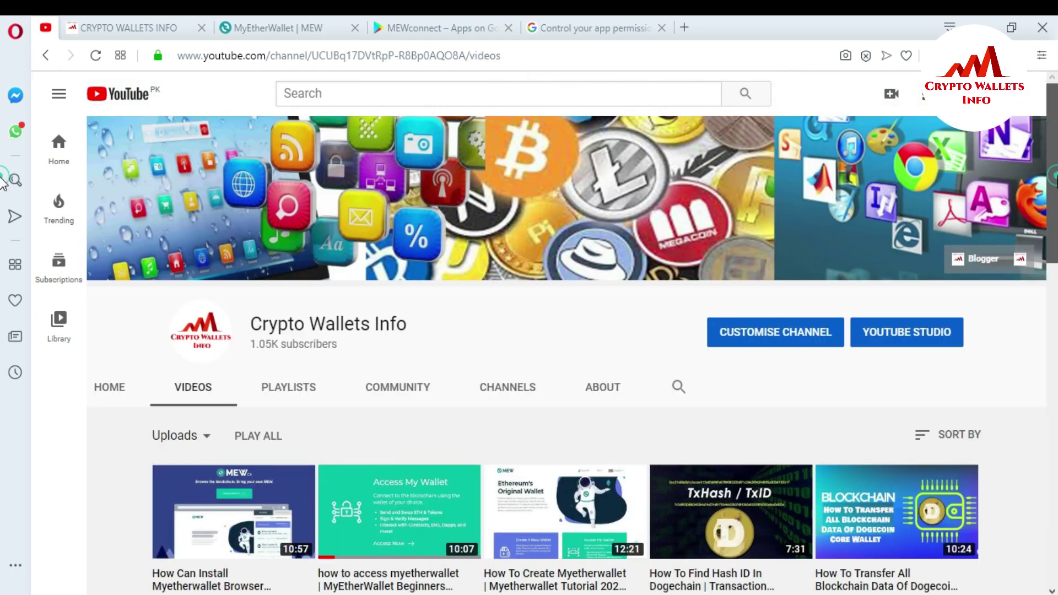
- Browse down through the older uploads, return to the top, then go back to the website
{"action": "scroll", "coordinate": [3, 182], "scroll_direction": "down", "scroll_amount": 5}
{"action": "scroll", "coordinate": [3, 281], "scroll_direction": "down", "scroll_amount": 1}
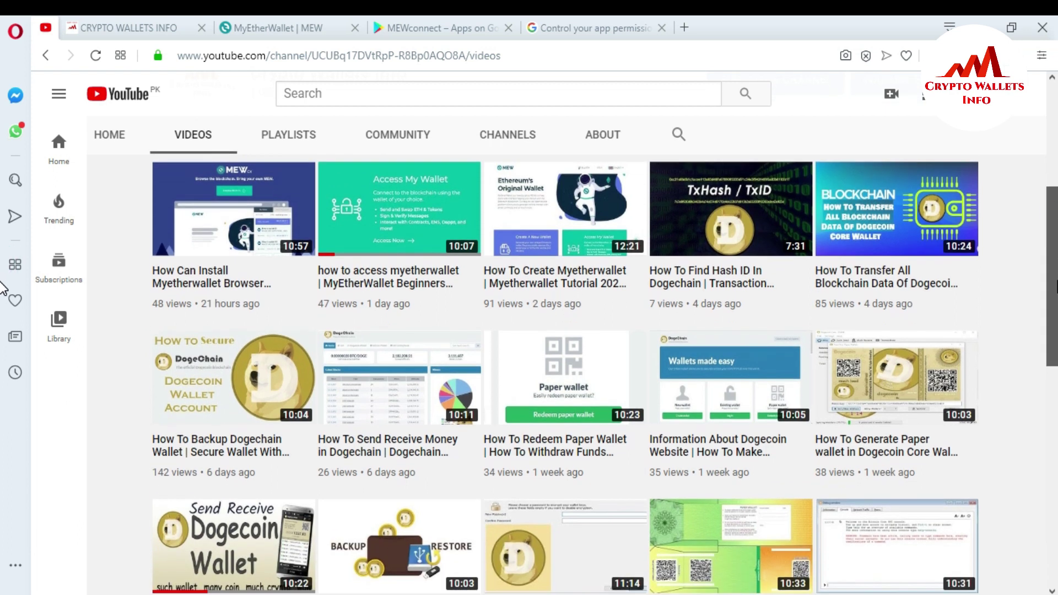
{"action": "scroll", "coordinate": [2, 287], "scroll_direction": "down", "scroll_amount": 7}
{"action": "scroll", "coordinate": [3, 424], "scroll_direction": "down", "scroll_amount": 1}
{"action": "scroll", "coordinate": [3, 457], "scroll_direction": "down", "scroll_amount": 1}
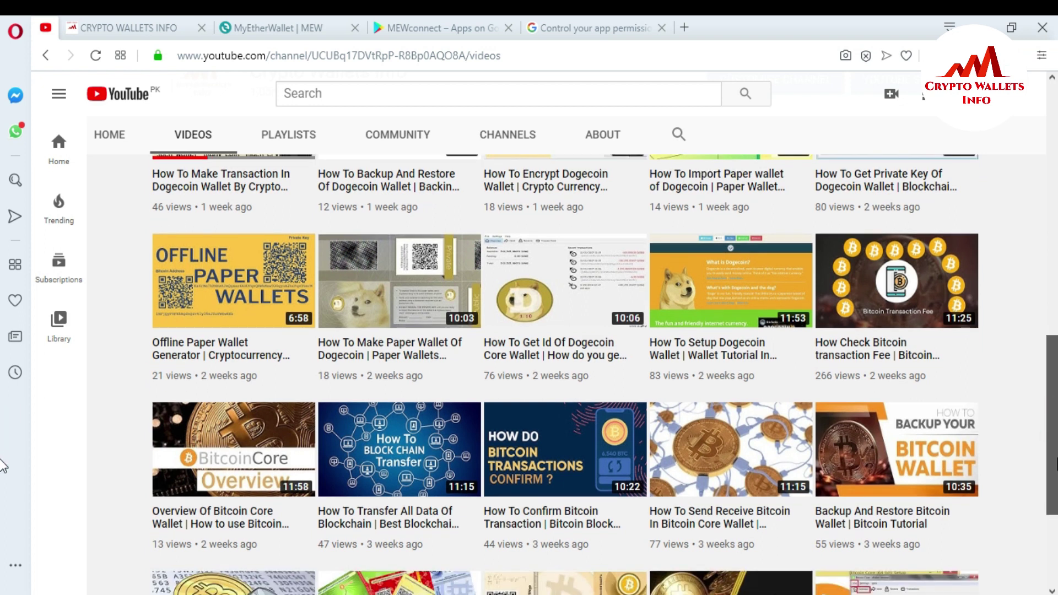
{"action": "scroll", "coordinate": [3, 465], "scroll_direction": "down", "scroll_amount": 3}
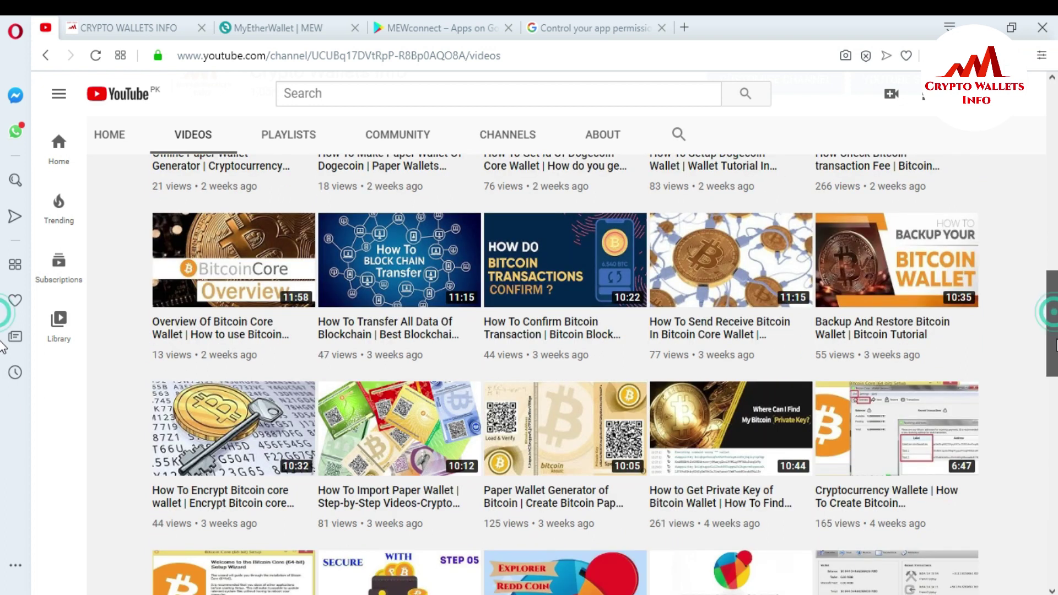
{"action": "scroll", "coordinate": [5, 325], "scroll_direction": "down", "scroll_amount": 4}
{"action": "scroll", "coordinate": [3, 386], "scroll_direction": "down", "scroll_amount": 5}
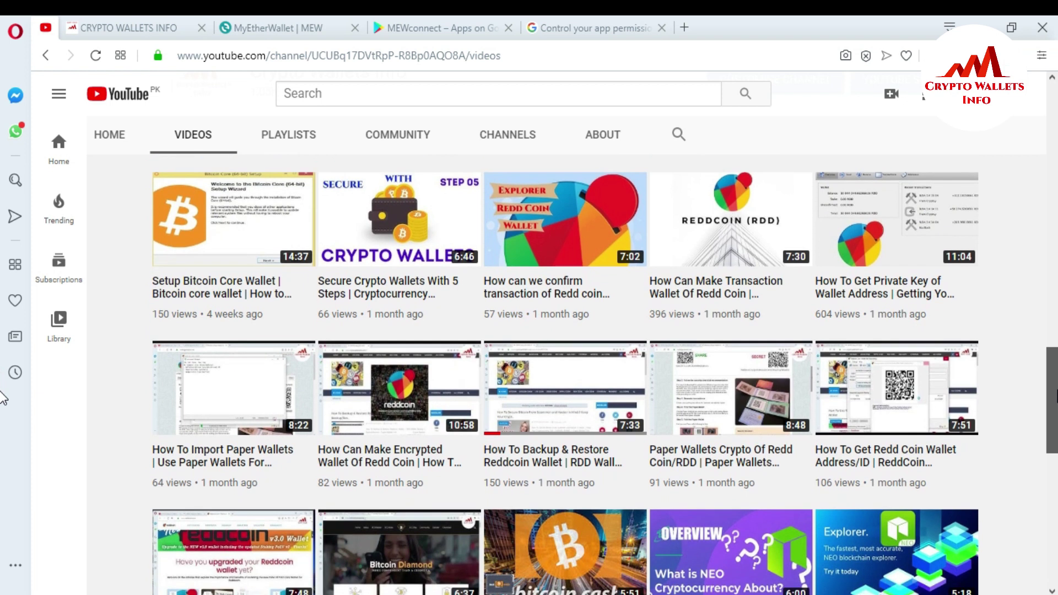
{"action": "scroll", "coordinate": [3, 433], "scroll_direction": "down", "scroll_amount": 1}
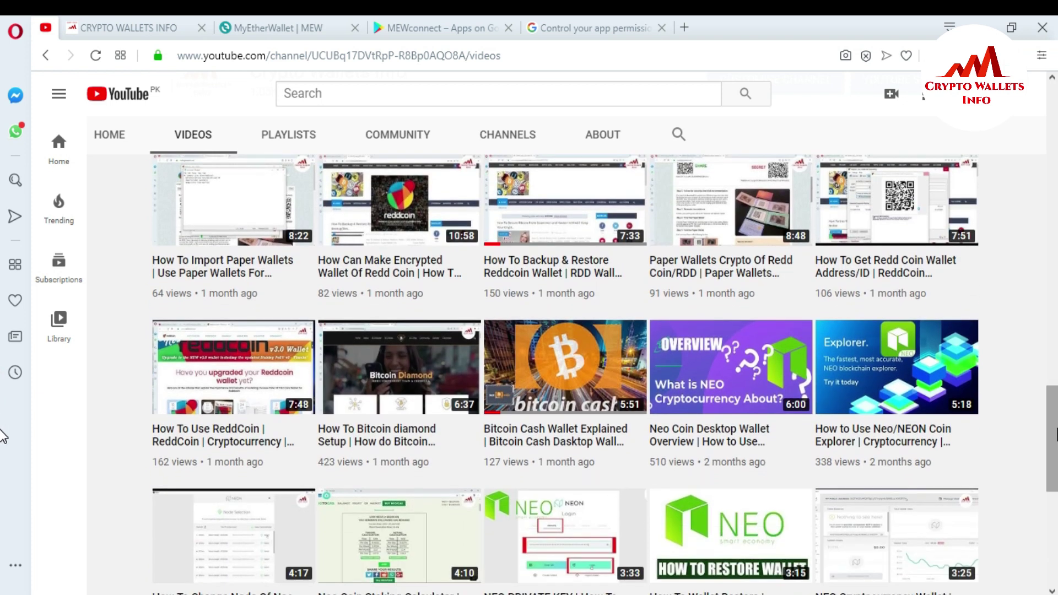
{"action": "scroll", "coordinate": [3, 436], "scroll_direction": "down", "scroll_amount": 4}
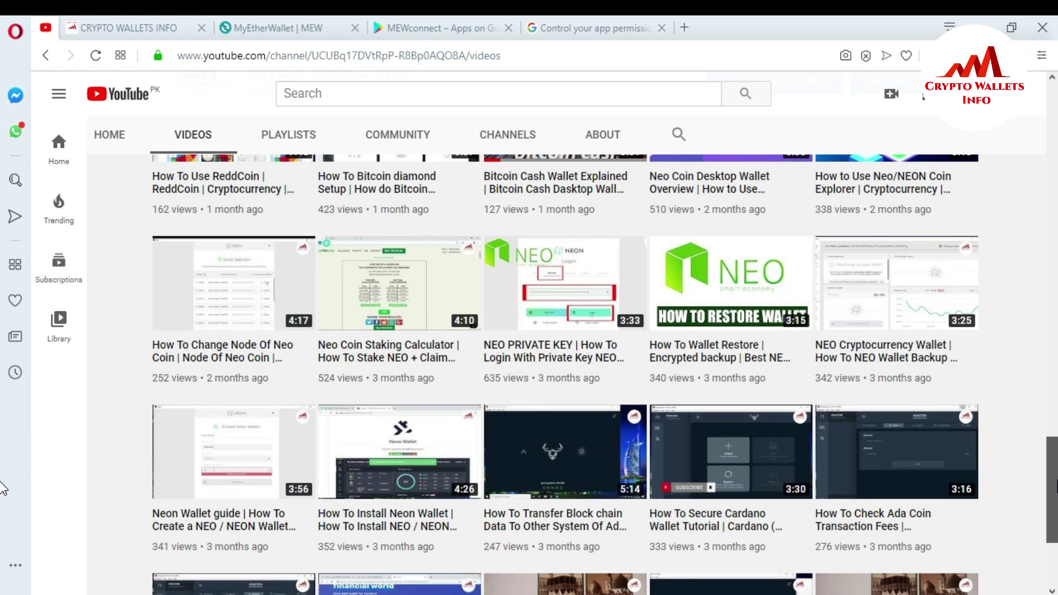
{"action": "scroll", "coordinate": [2, 488], "scroll_direction": "down", "scroll_amount": 1}
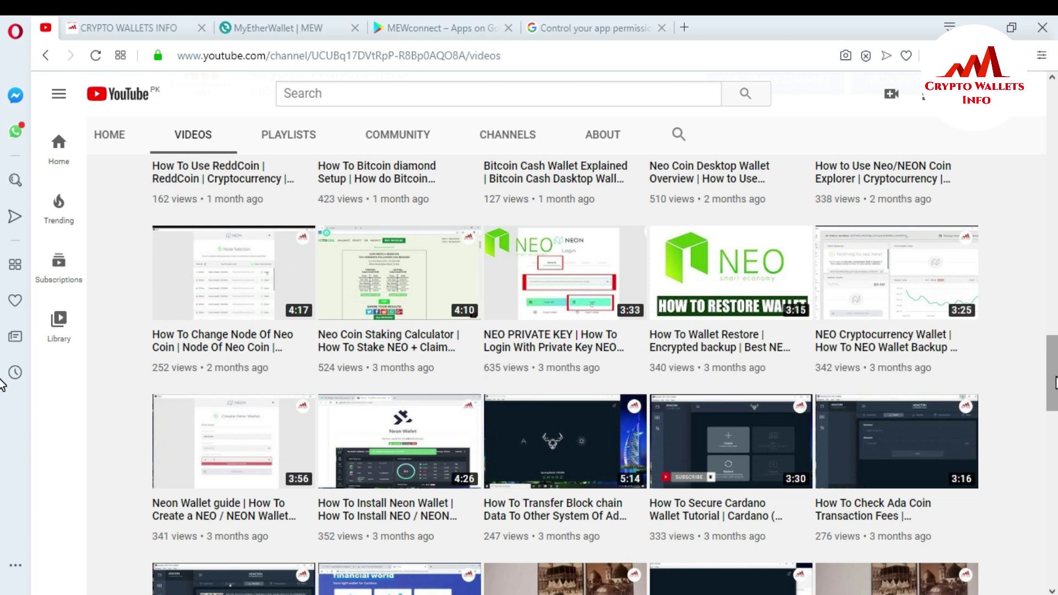
{"action": "left_click_drag", "start_coordinate": [1056, 384], "coordinate": [1044, 518]}
{"action": "scroll", "coordinate": [1044, 518], "scroll_direction": "down", "scroll_amount": 4}
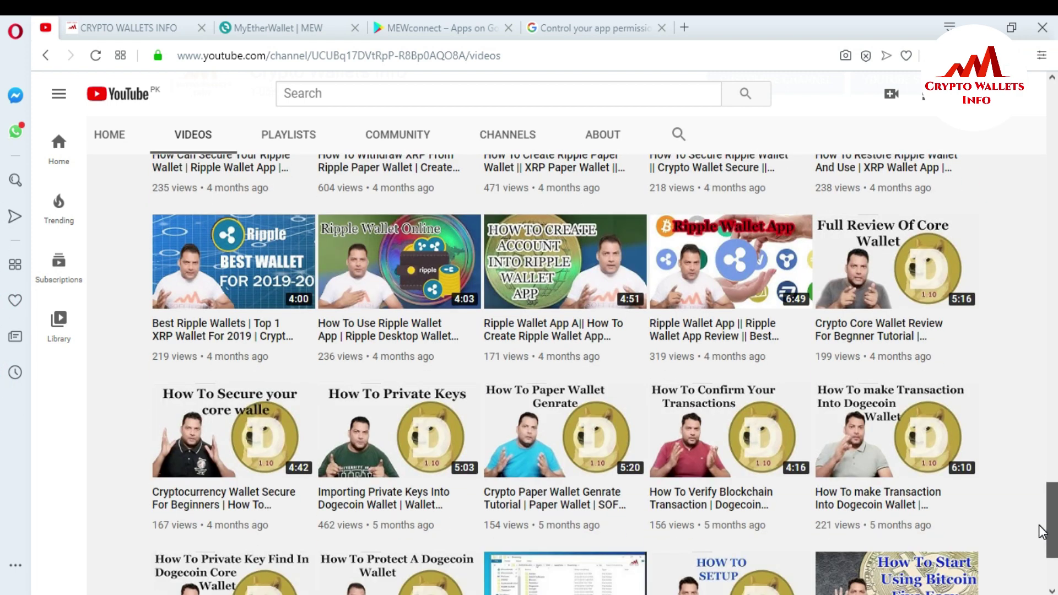
{"action": "key", "text": "Page_Down"}
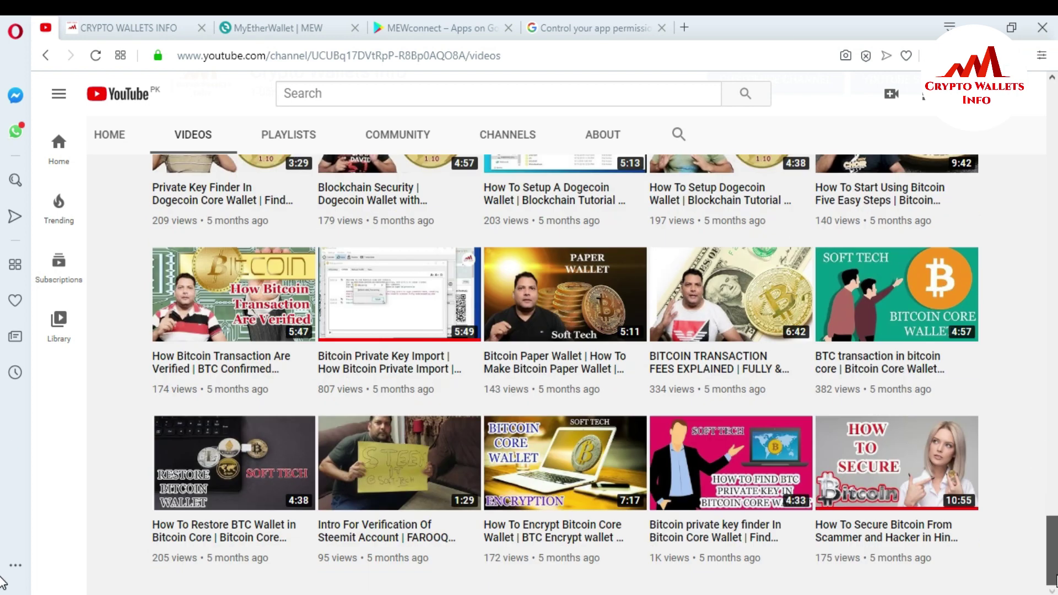
{"action": "key", "text": "Page_Up"}
{"action": "key", "text": "Page_Up"}
{"action": "key", "text": "Page_Up"}
{"action": "key", "text": "Page_Up"}
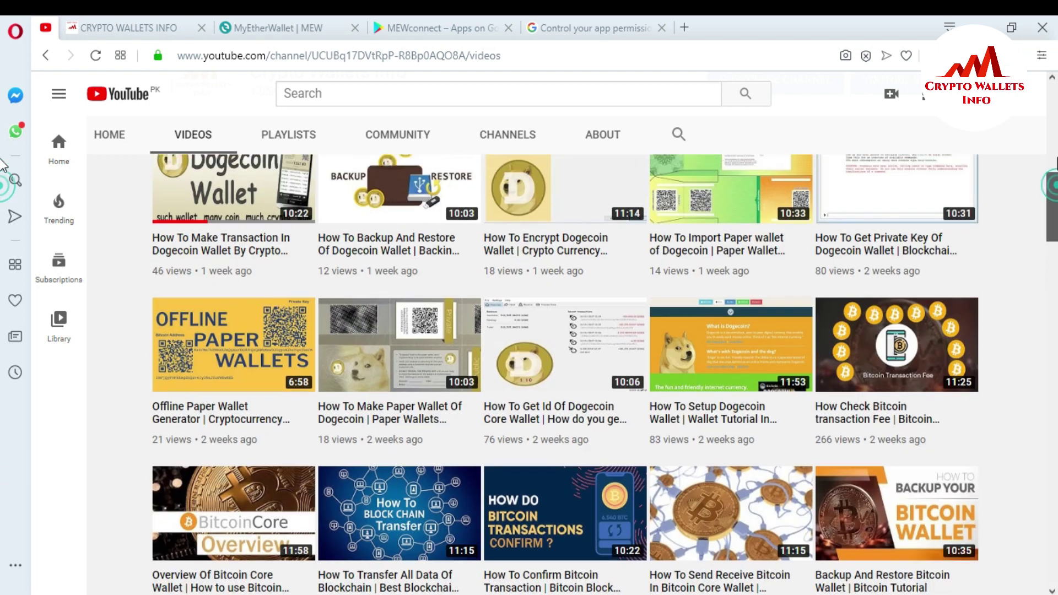
{"action": "key", "text": "Page_Up"}
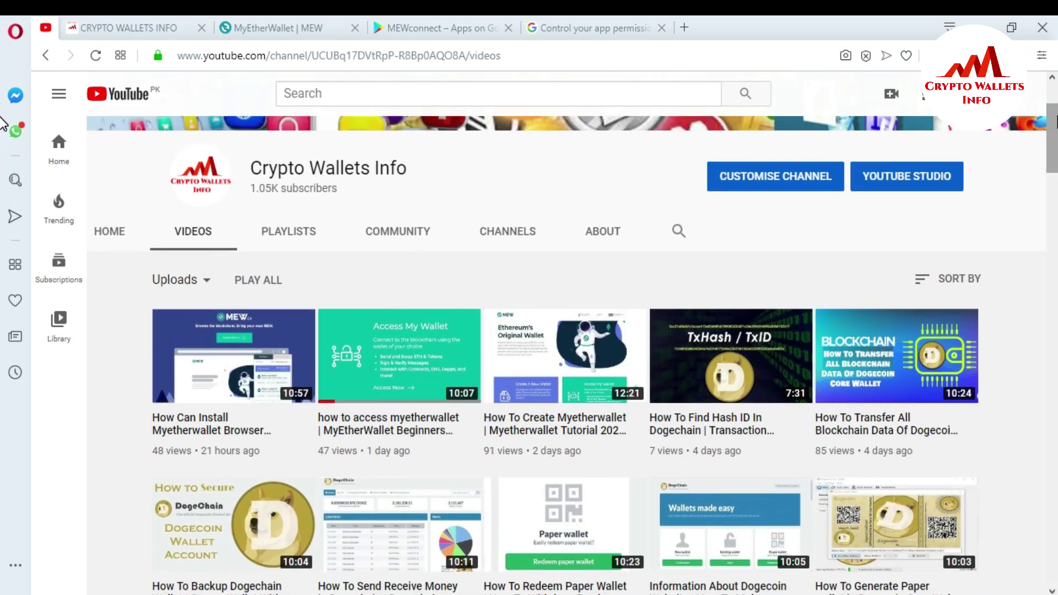
{"action": "left_click", "coordinate": [108, 17]}
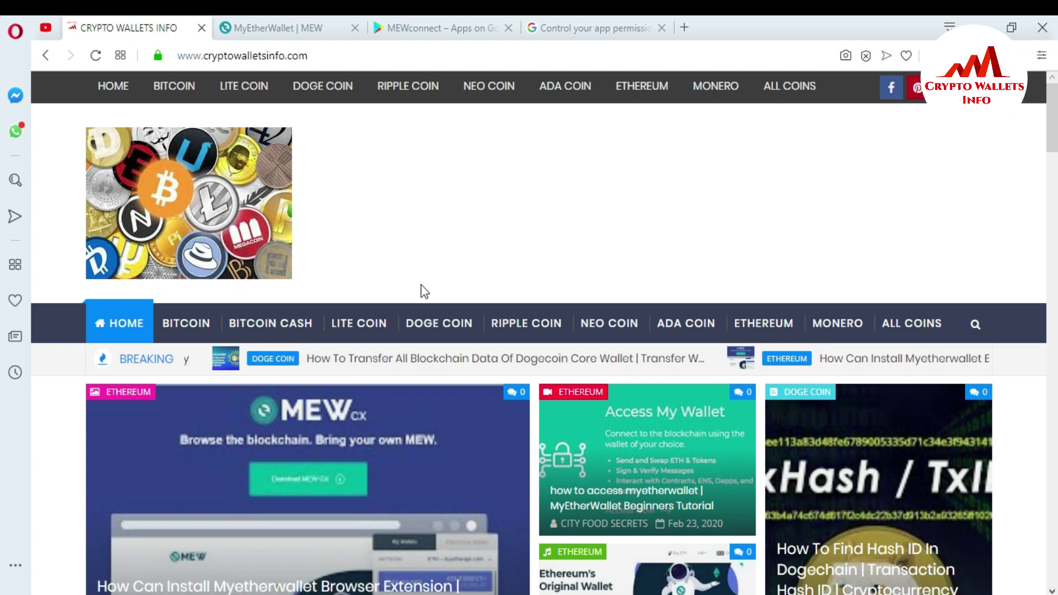
- Show the site's DOGE COIN posts and scroll down the list and back up
{"action": "left_click", "coordinate": [443, 325]}
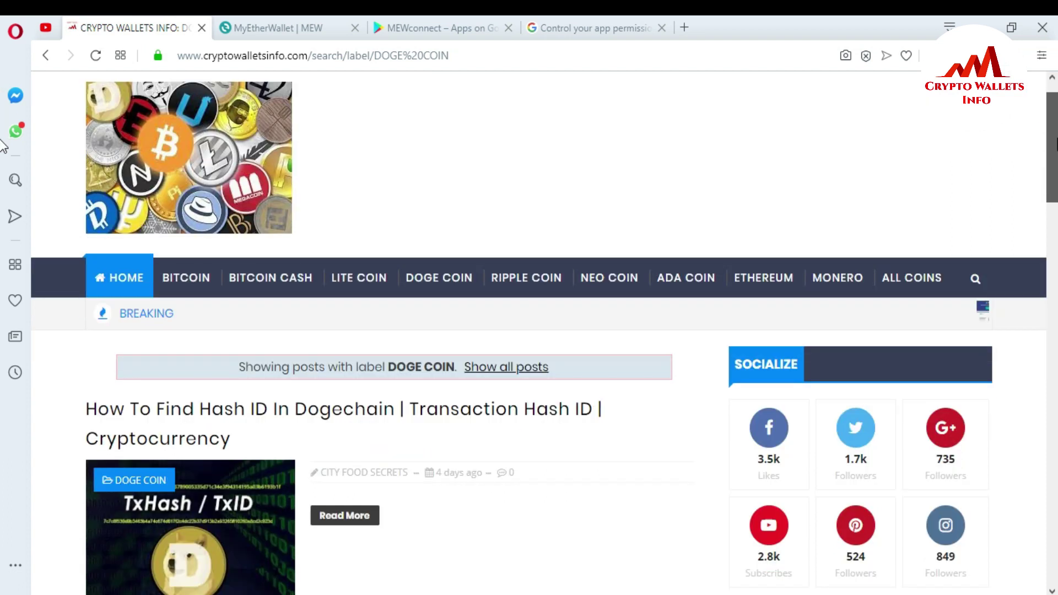
{"action": "scroll", "coordinate": [2, 209], "scroll_direction": "down", "scroll_amount": 15}
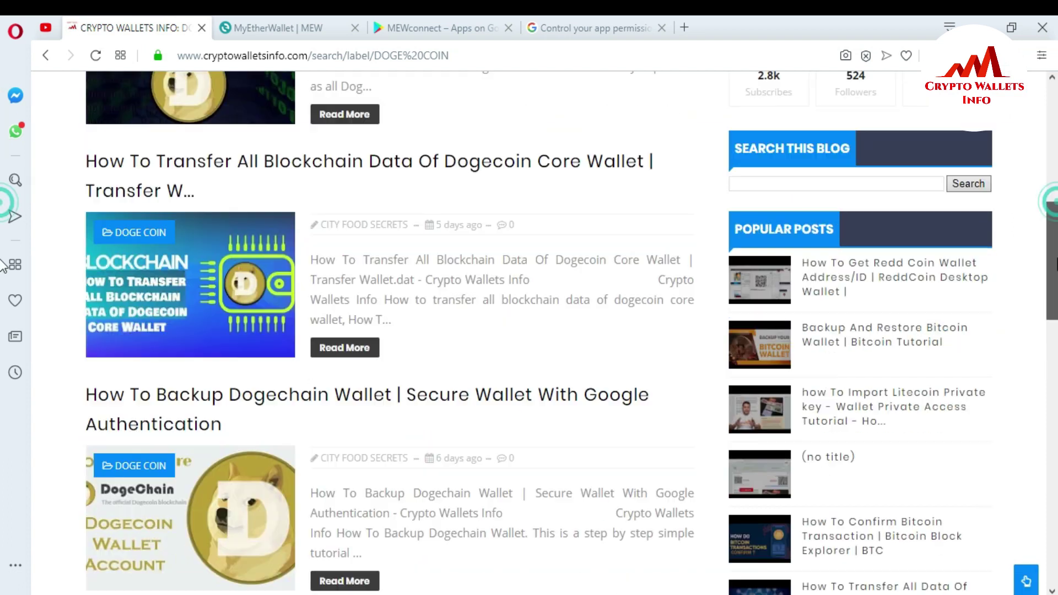
{"action": "scroll", "coordinate": [3, 386], "scroll_direction": "down", "scroll_amount": 6}
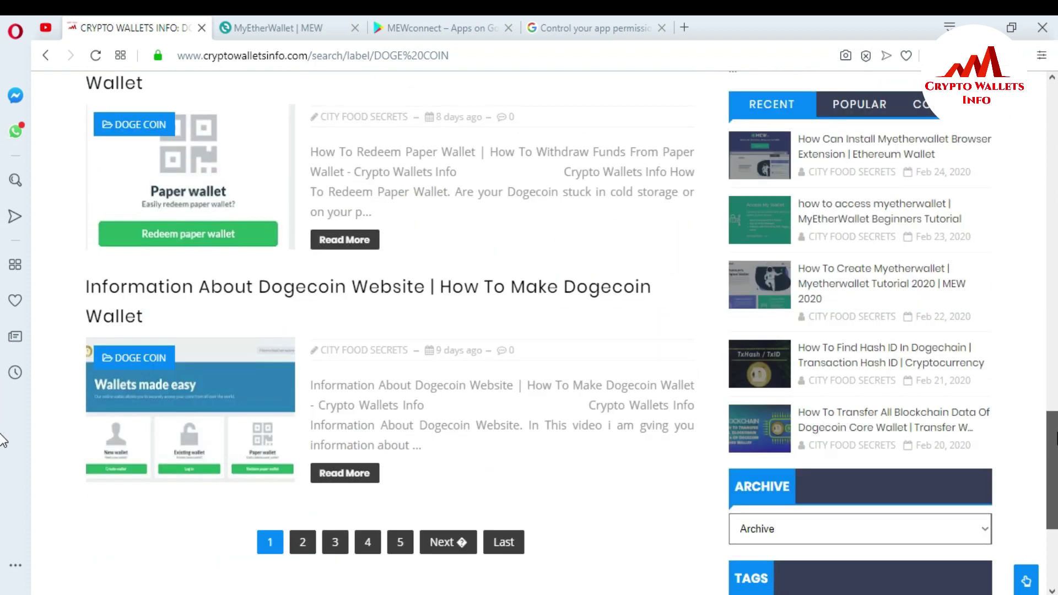
{"action": "scroll", "coordinate": [3, 439], "scroll_direction": "up", "scroll_amount": 14}
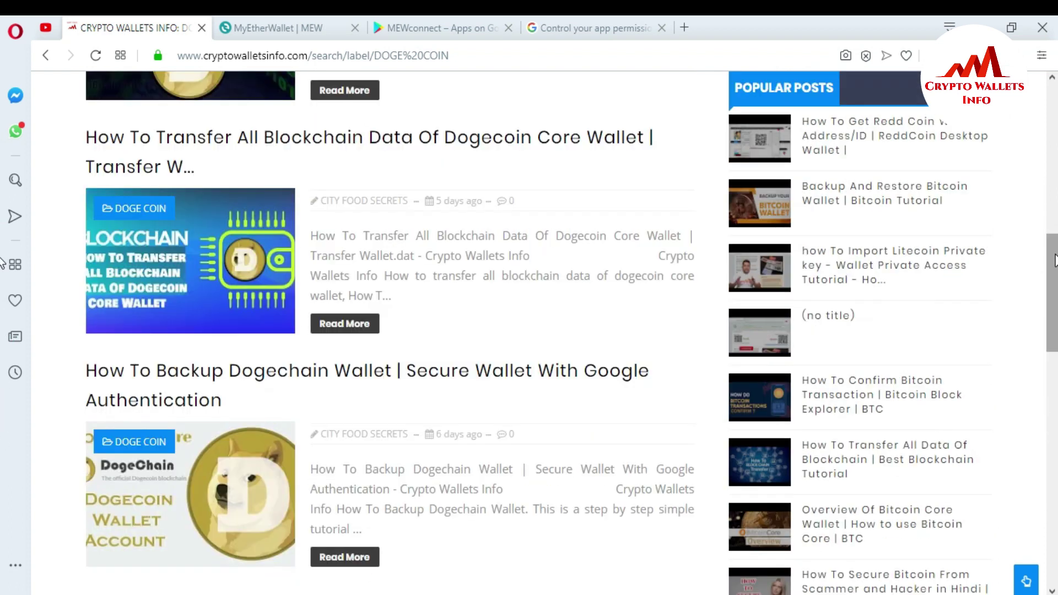
{"action": "scroll", "coordinate": [3, 195], "scroll_direction": "up", "scroll_amount": 10}
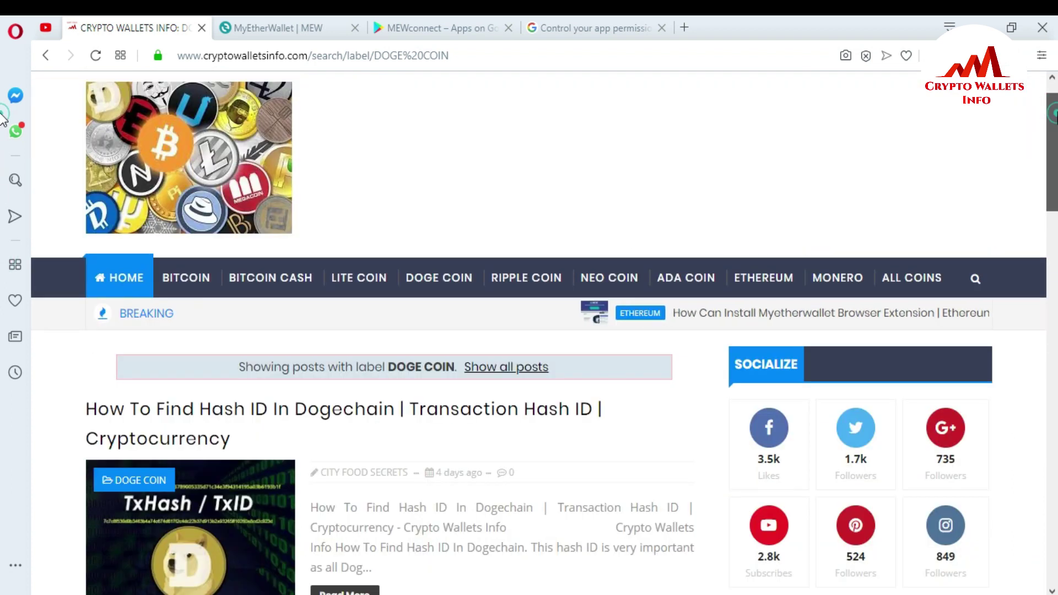